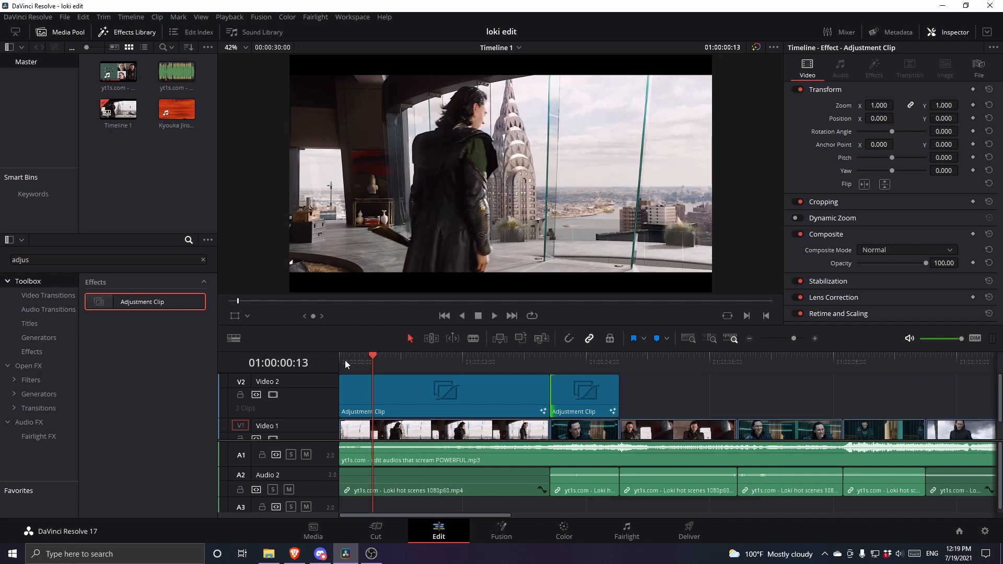
Play the timeline across the cut between the first and second clips to review the existing zoom transition.
{"action": "left_click", "coordinate": [474, 358]}
{"action": "key", "text": "space"}
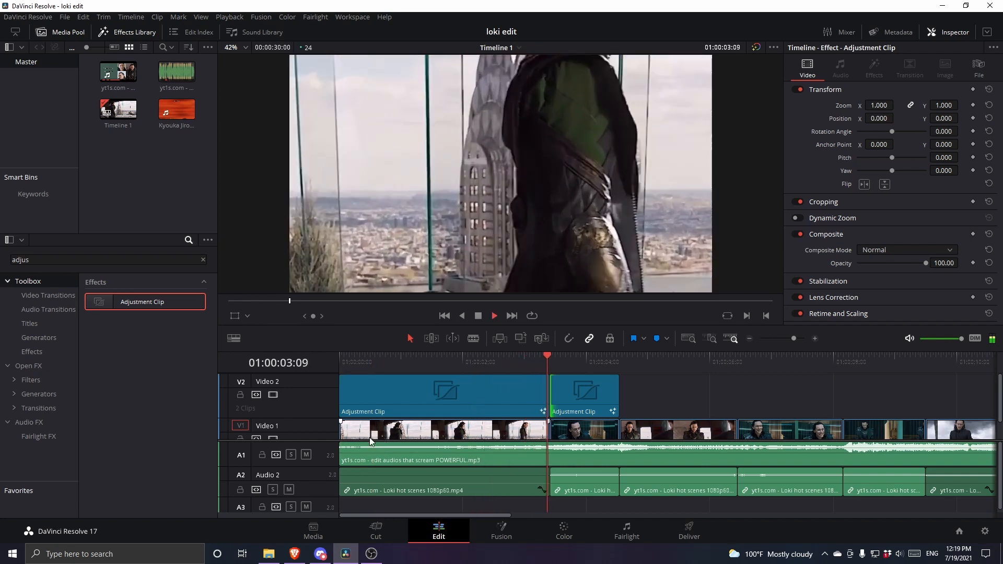
{"action": "key", "text": "space"}
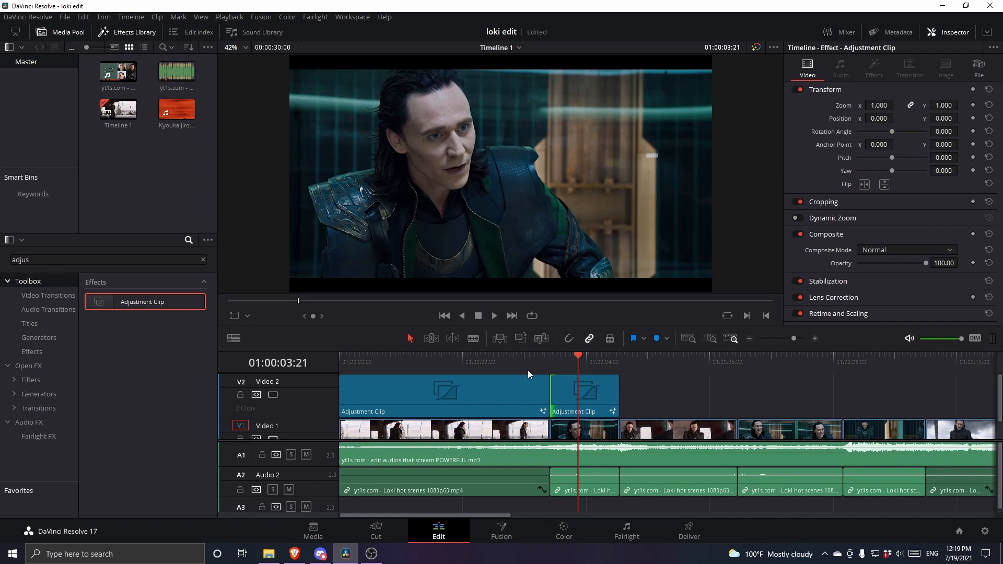
Add an adjustment clip on Video 2 directly above the third clip and trim its end to match that clip.
{"action": "left_click", "coordinate": [632, 362]}
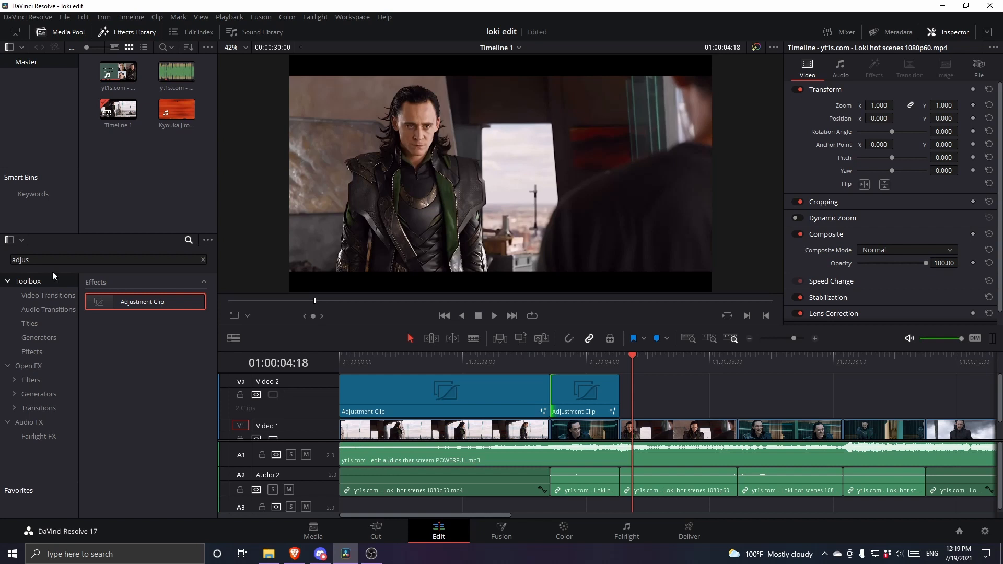
{"action": "left_click_drag", "start_coordinate": [129, 308], "coordinate": [668, 389]}
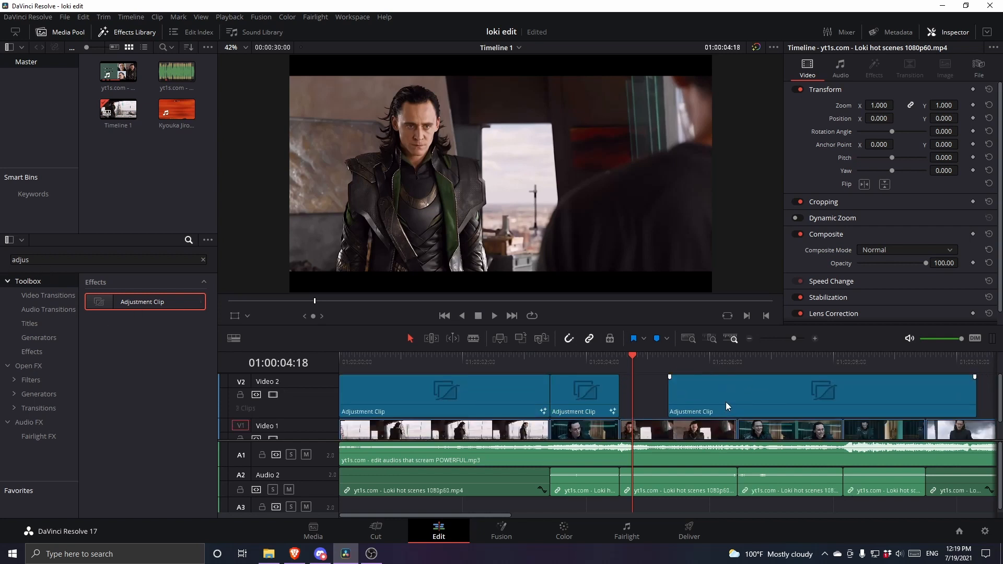
{"action": "left_click_drag", "start_coordinate": [726, 402], "coordinate": [678, 396]}
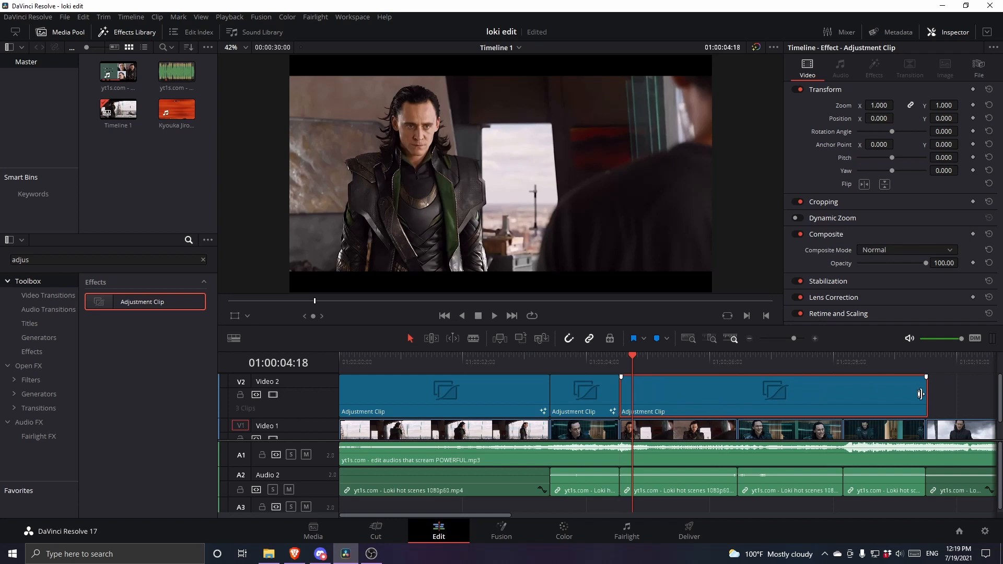
{"action": "left_click_drag", "start_coordinate": [926, 391], "coordinate": [734, 399]}
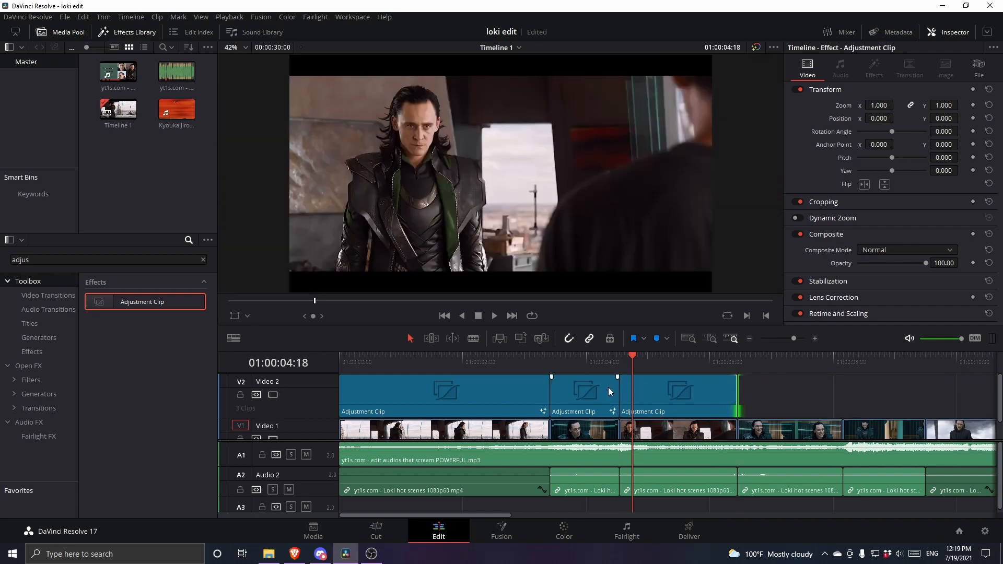
With the second adjustment clip selected, turn off timeline snapping and lower the monitoring volume to -14 dB.
{"action": "left_click_drag", "start_coordinate": [607, 359], "coordinate": [600, 359]}
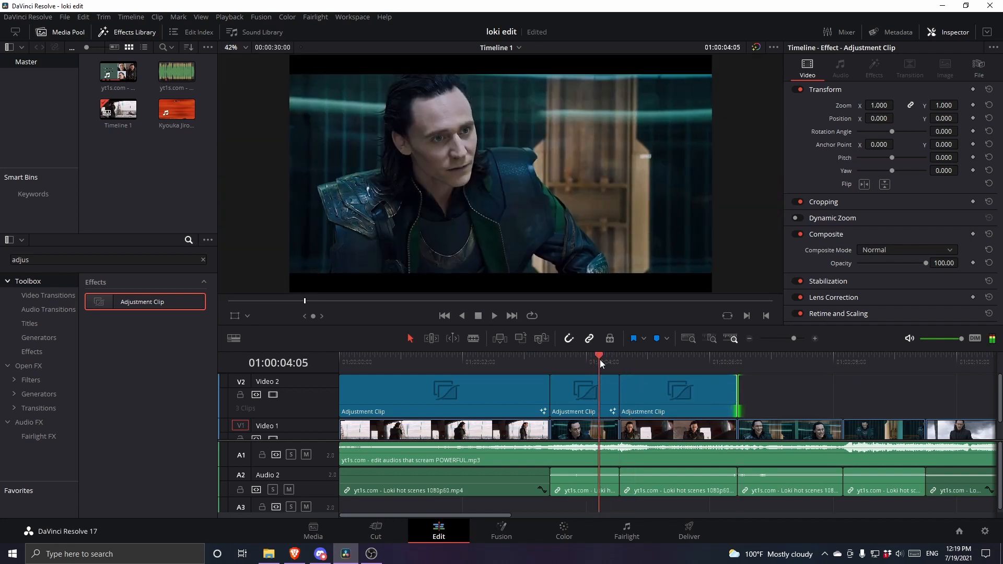
{"action": "left_click", "coordinate": [602, 393]}
{"action": "left_click", "coordinate": [650, 399]}
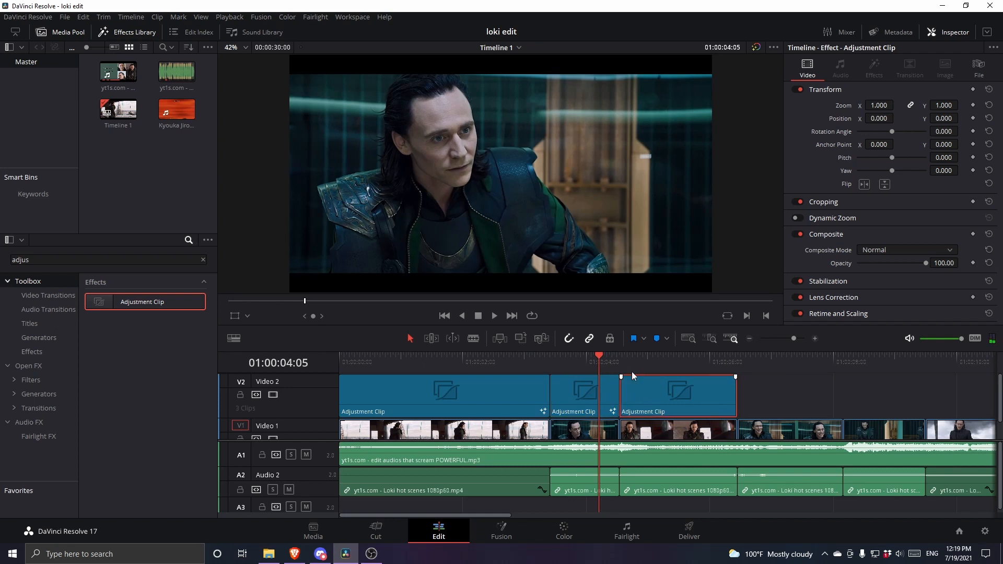
{"action": "mouse_move", "coordinate": [605, 360]}
{"action": "left_mouse_down"}
{"action": "mouse_move", "coordinate": [638, 368]}
{"action": "mouse_move", "coordinate": [602, 369]}
{"action": "mouse_move", "coordinate": [604, 377]}
{"action": "left_mouse_up"}
{"action": "left_click", "coordinate": [566, 336]}
{"action": "left_click", "coordinate": [557, 385]}
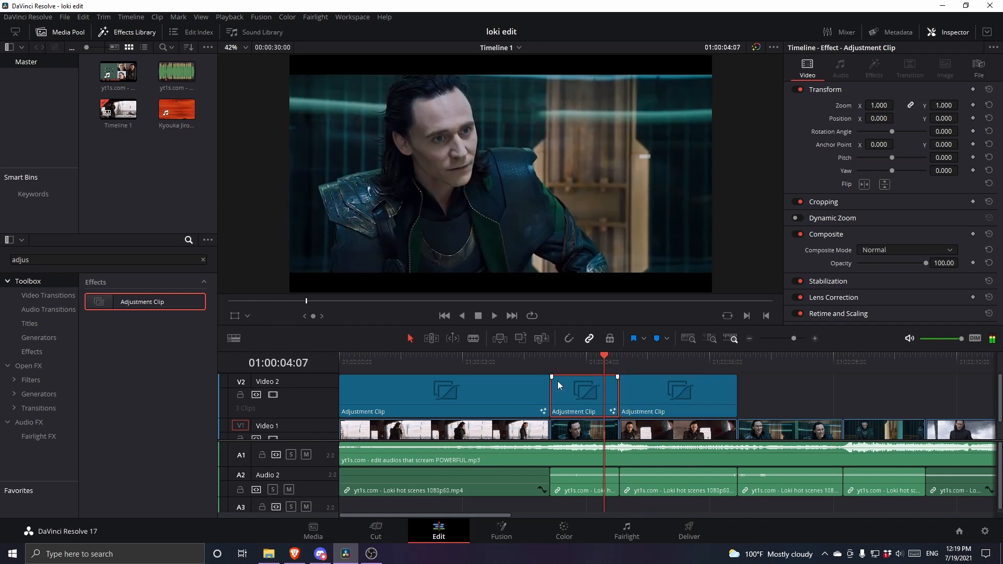
{"action": "left_click_drag", "start_coordinate": [946, 338], "coordinate": [943, 338]}
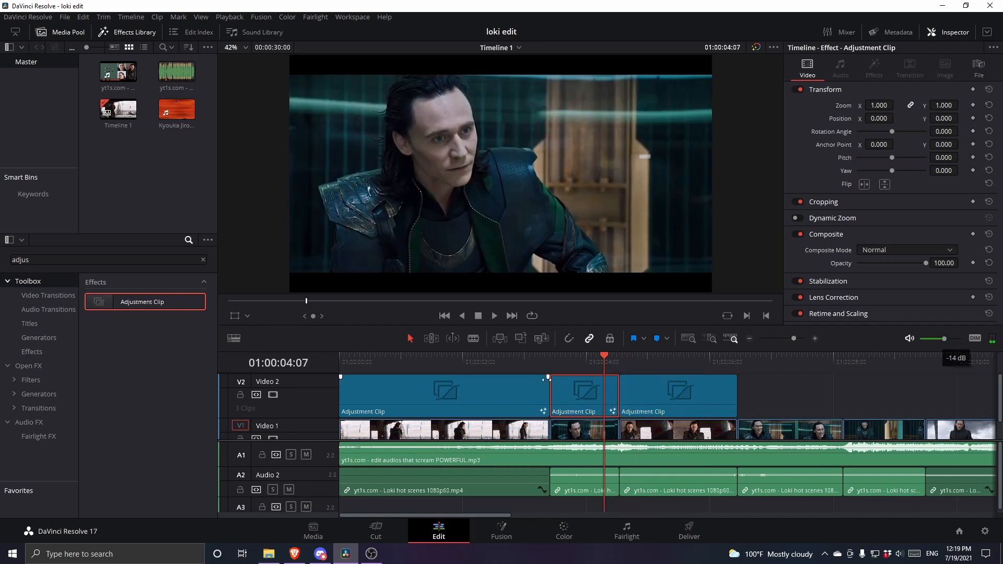
Open the second adjustment clip in Fusion and insert another Transform node between Transform1 and MediaOut1.
{"action": "mouse_move", "coordinate": [606, 361]}
{"action": "left_mouse_down"}
{"action": "mouse_move", "coordinate": [638, 360]}
{"action": "mouse_move", "coordinate": [589, 363]}
{"action": "left_mouse_up"}
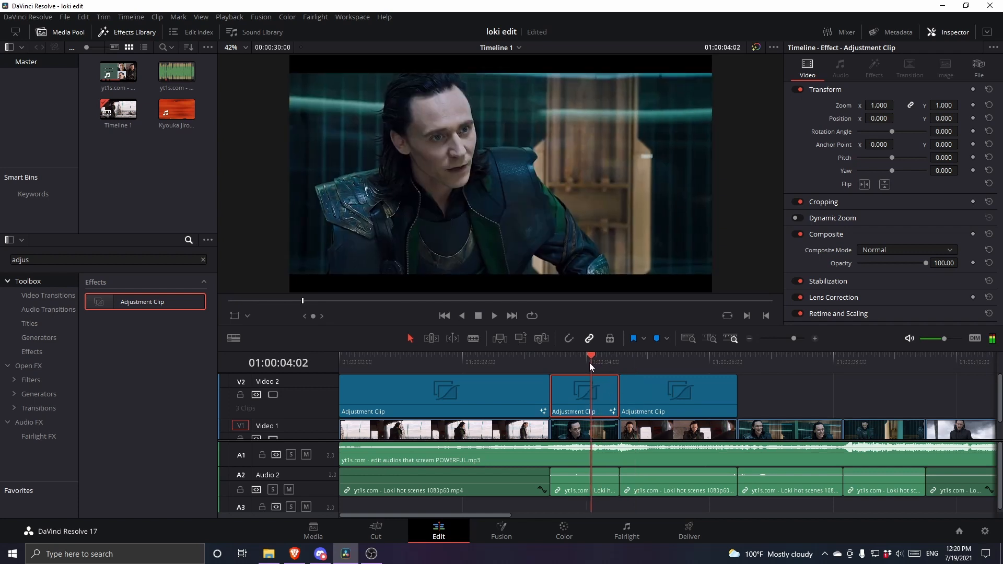
{"action": "left_click", "coordinate": [501, 531]}
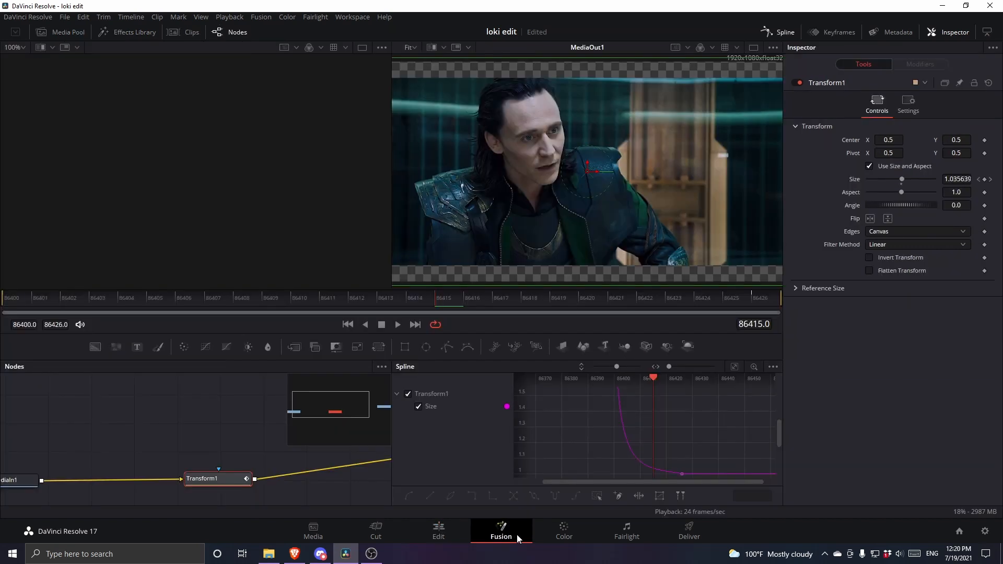
{"action": "scroll", "coordinate": [230, 416], "scroll_direction": "down", "scroll_amount": 3}
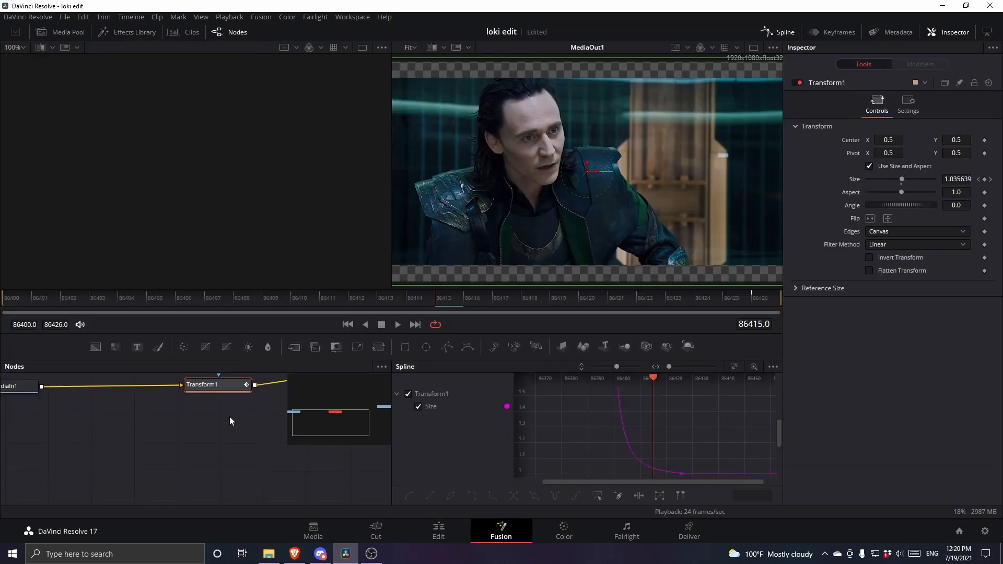
{"action": "left_click", "coordinate": [780, 32]}
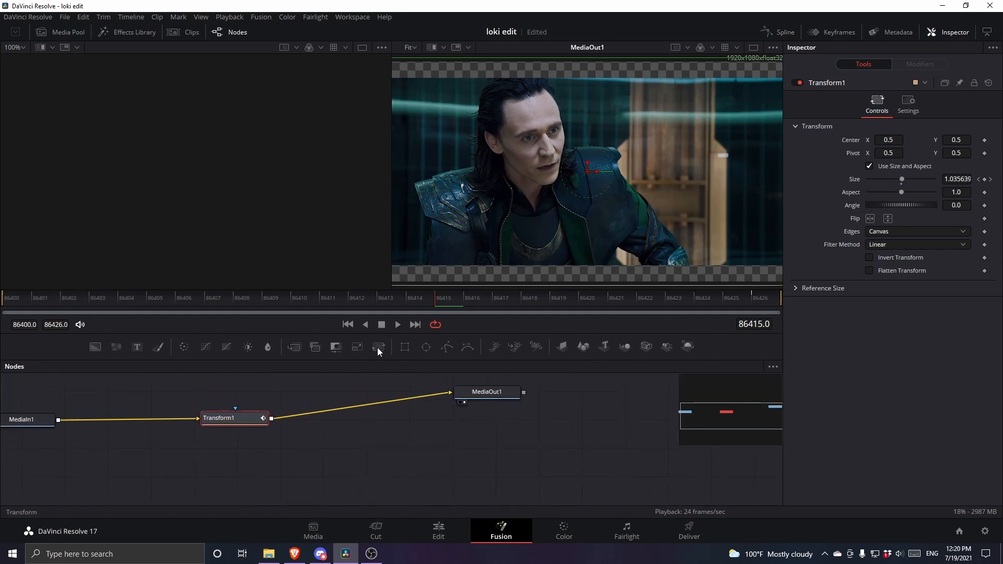
{"action": "left_click_drag", "start_coordinate": [377, 347], "coordinate": [366, 404]}
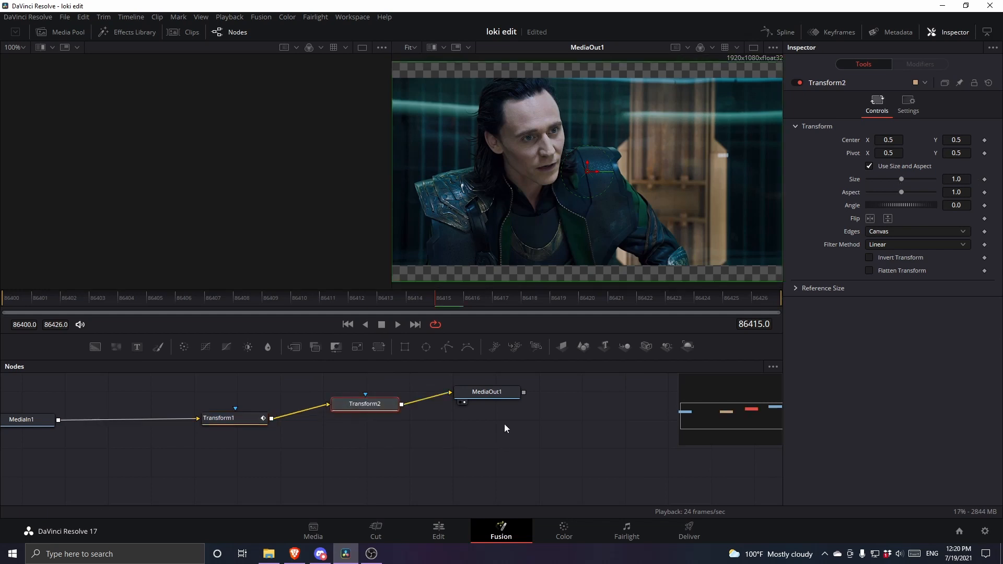
Keyframe the Center of Transform2 at its default position on frames 86400 and 86426.
{"action": "left_click_drag", "start_coordinate": [299, 299], "coordinate": [18, 308]}
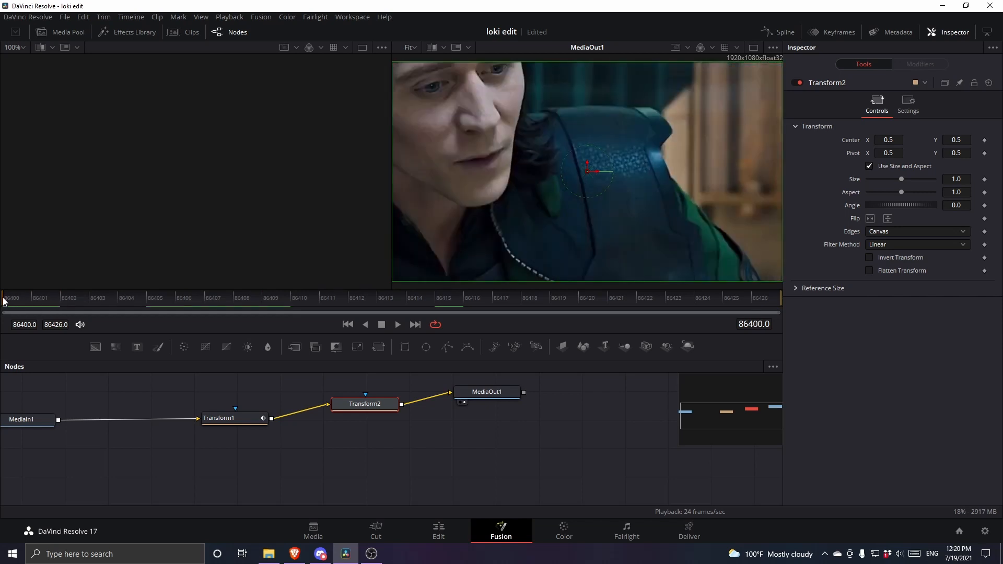
{"action": "left_click", "coordinate": [984, 140]}
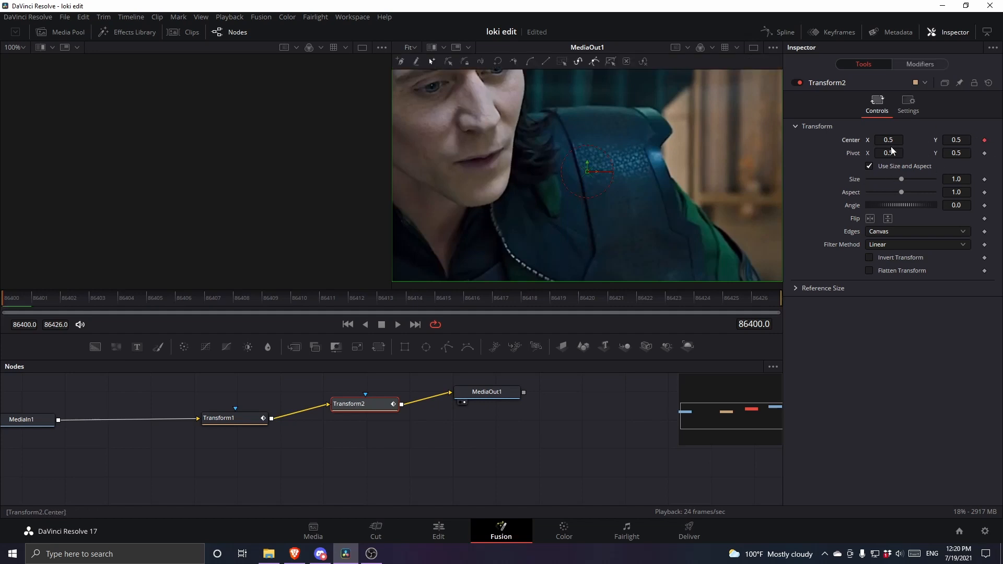
{"action": "left_click", "coordinate": [777, 296]}
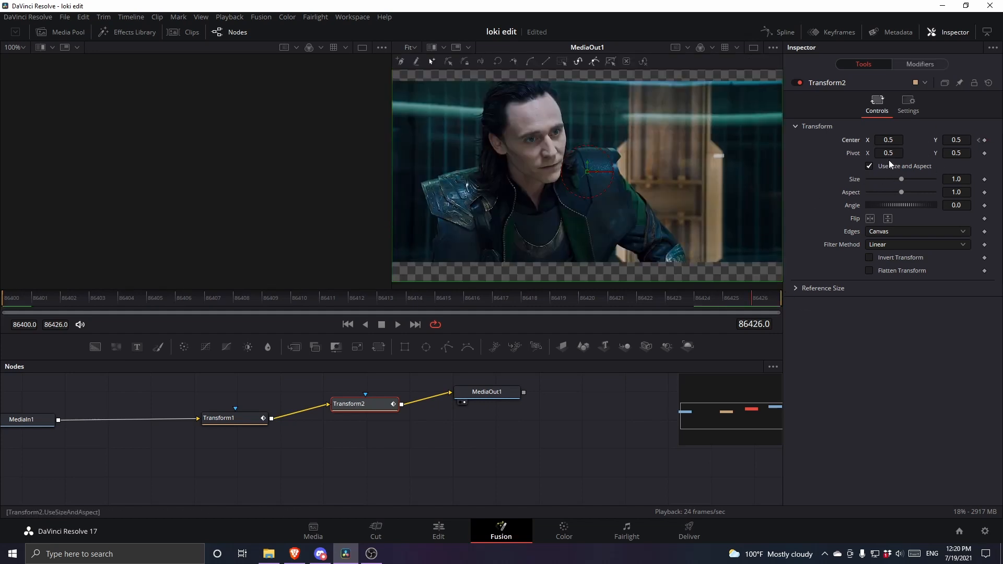
{"action": "left_click", "coordinate": [888, 139]}
{"action": "left_click", "coordinate": [985, 140]}
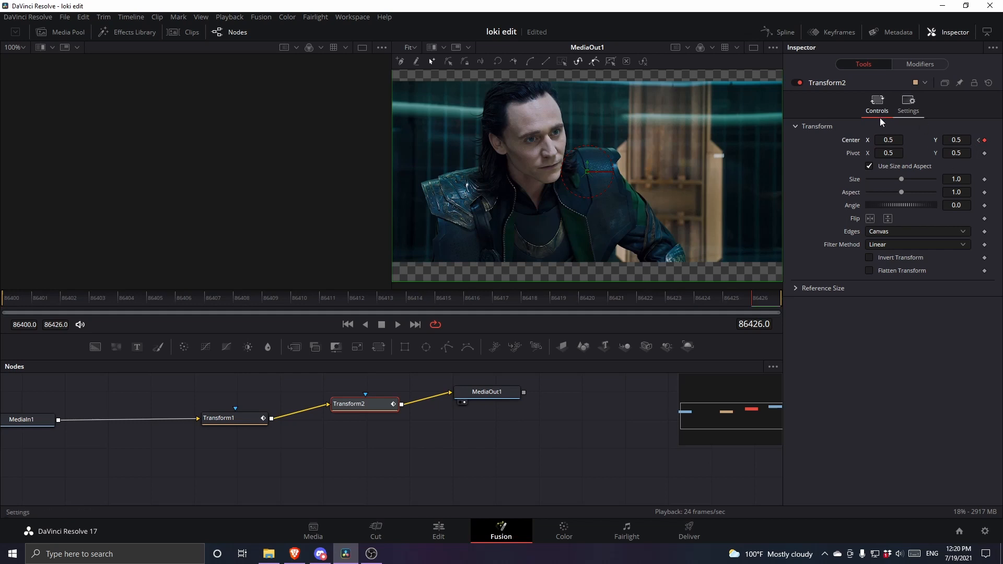
Set the Center X of Transform2 to -0.5 at frame 86426, keeping Center Y at 0.5.
{"action": "left_click", "coordinate": [897, 140]}
{"action": "left_click", "coordinate": [835, 155]}
{"action": "left_click_drag", "start_coordinate": [888, 140], "coordinate": [414, 162]}
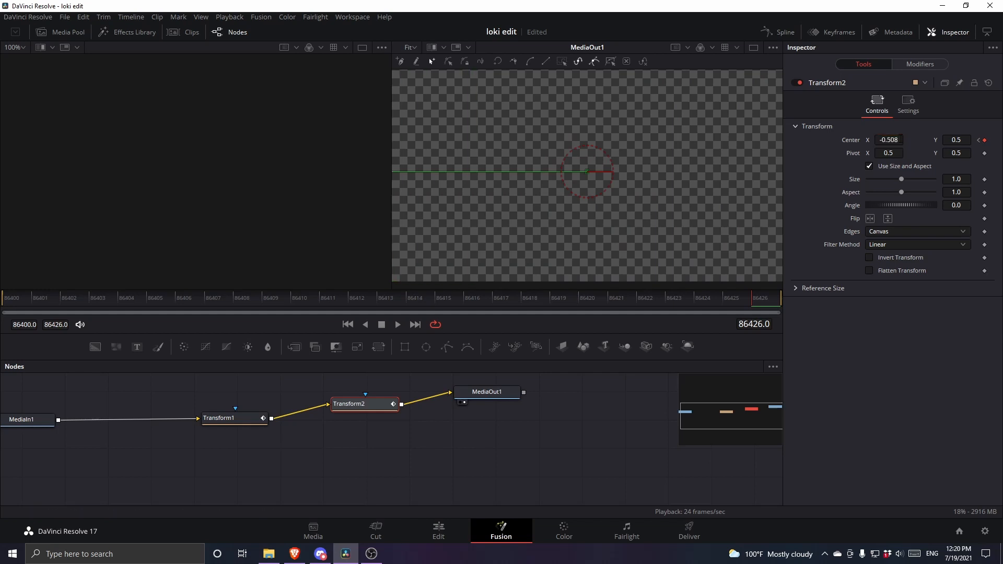
{"action": "left_click", "coordinate": [898, 140]}
{"action": "left_click_drag", "start_coordinate": [898, 140], "coordinate": [872, 150]}
{"action": "type", "text": "0"}
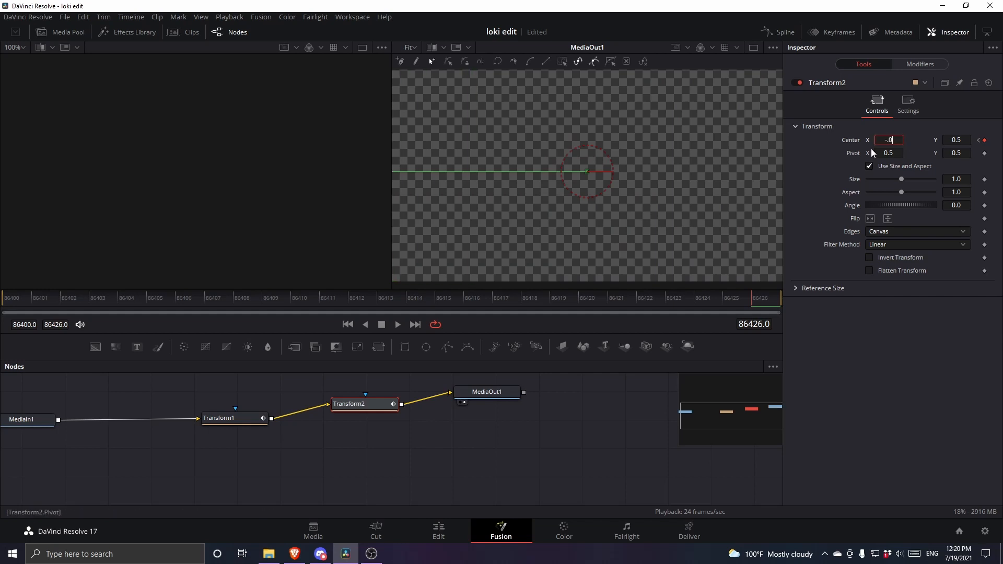
{"action": "key", "text": "BackSpace"}
{"action": "key", "text": "BackSpace"}
{"action": "type", "text": ".5"}
{"action": "key", "text": "Tab"}
{"action": "key", "text": "Return"}
{"action": "left_click_drag", "start_coordinate": [726, 303], "coordinate": [755, 298]}
Enable Motion Blur on Transform2 and set its Edges option to Mirror.
{"action": "left_click", "coordinate": [908, 104]}
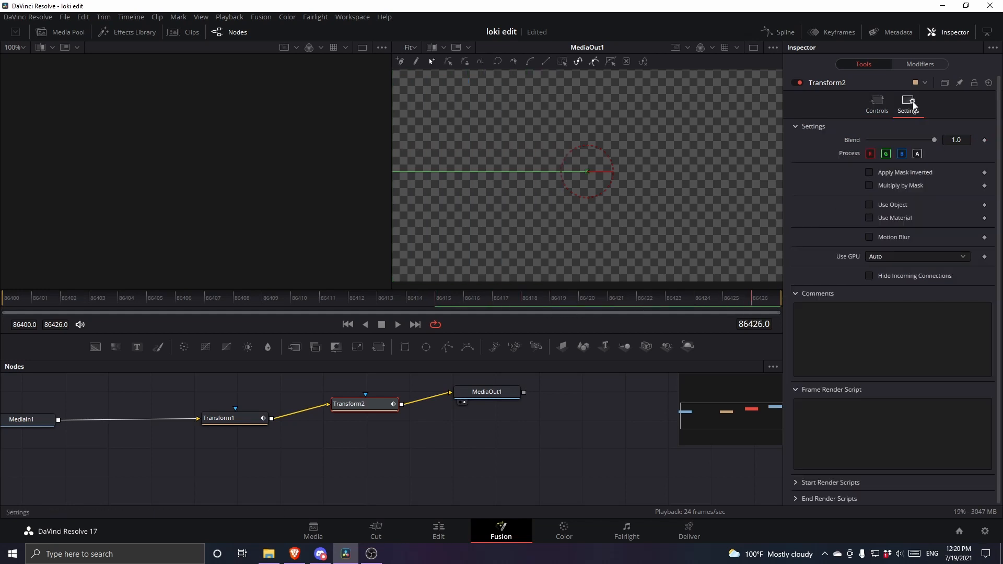
{"action": "left_click", "coordinate": [868, 237]}
{"action": "left_click", "coordinate": [879, 121]}
{"action": "left_click", "coordinate": [881, 232]}
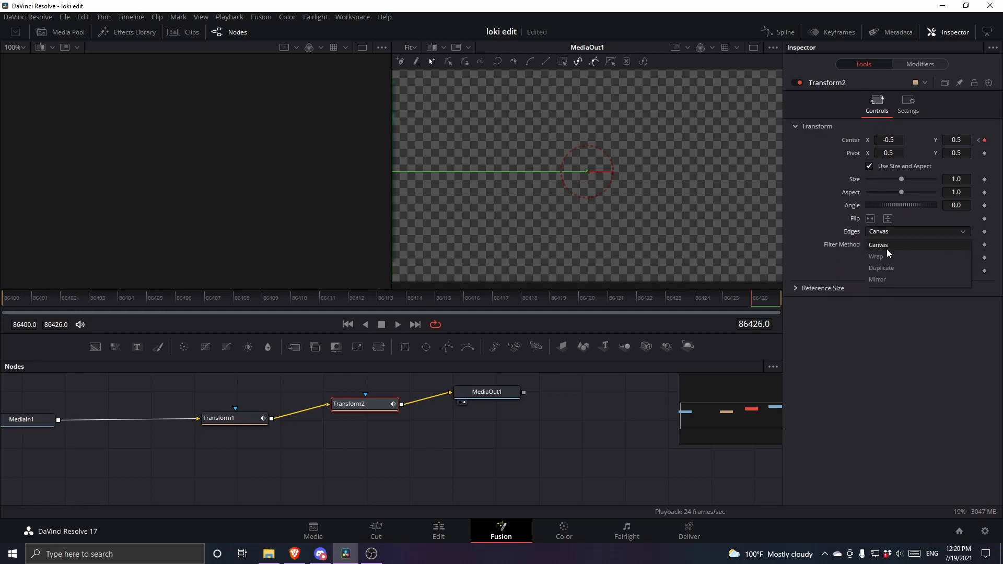
{"action": "left_click", "coordinate": [879, 279]}
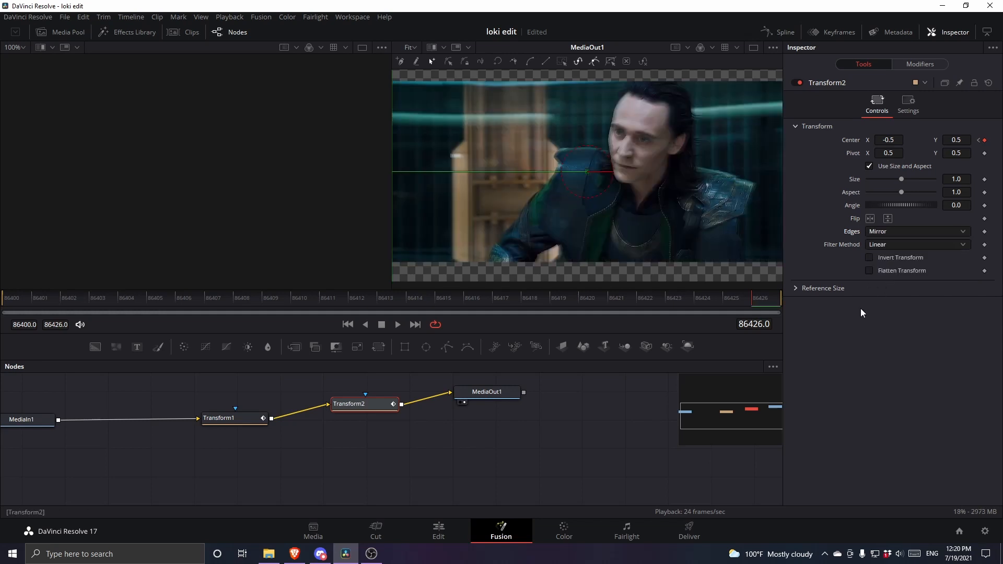
Play the composition from frame 86400 to preview the mirrored sideways slide, and stop playback.
{"action": "left_click_drag", "start_coordinate": [757, 299], "coordinate": [3, 322]}
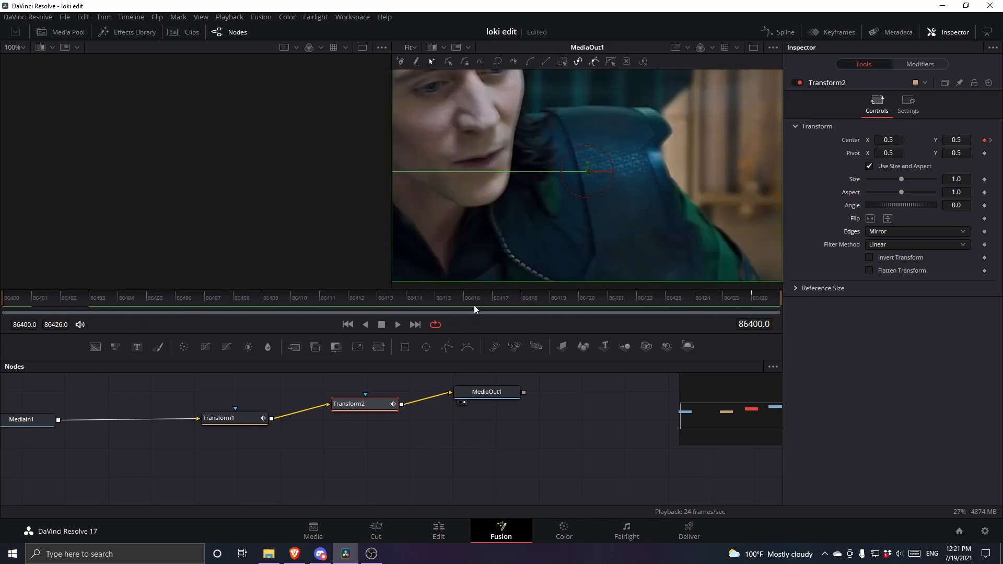
{"action": "left_click", "coordinate": [397, 324]}
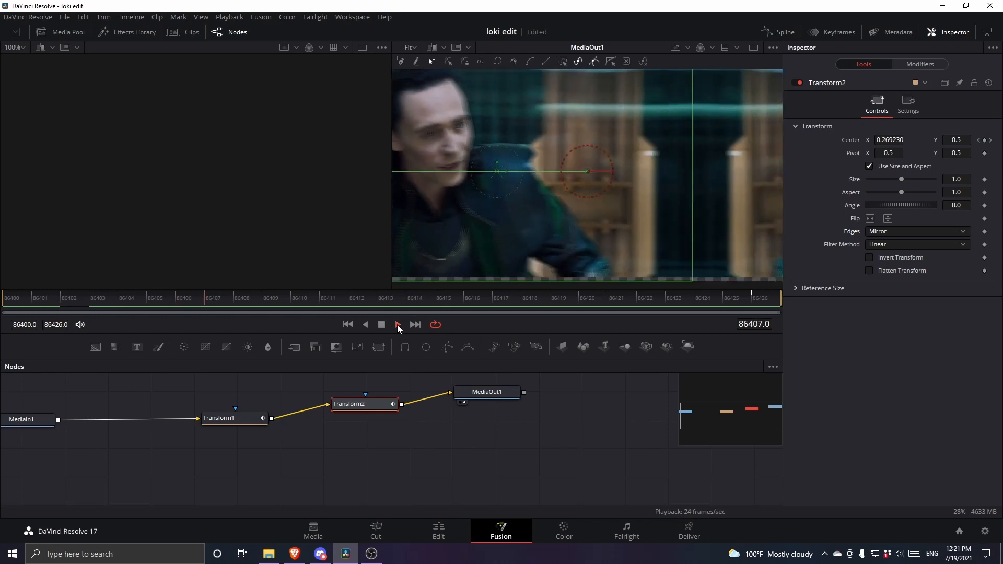
{"action": "left_click", "coordinate": [384, 324]}
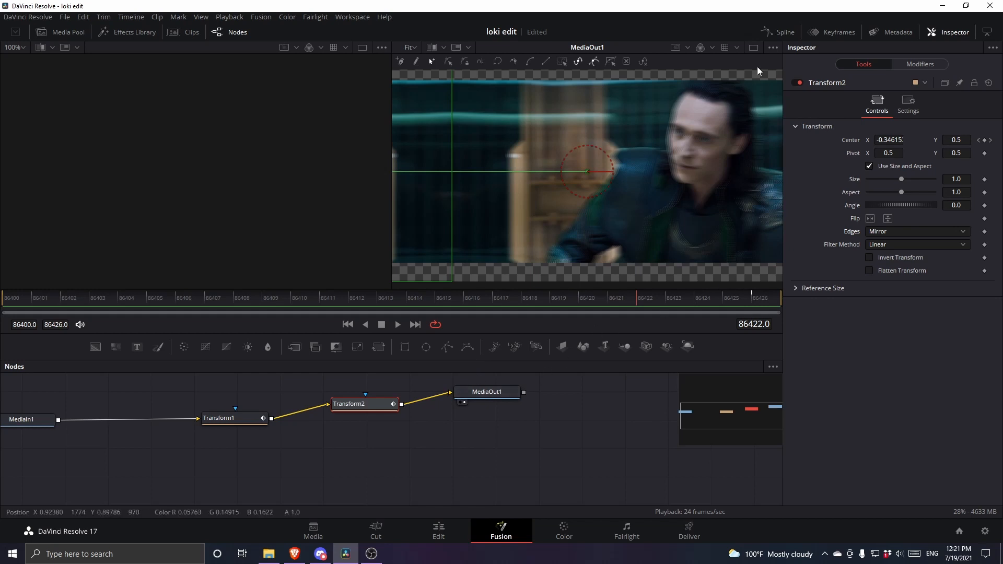
Isolate Transform2's Displacement curve in the Spline editor and reshape it to stay flat from the first keyframe and rise steeply into the last.
{"action": "left_click", "coordinate": [766, 32]}
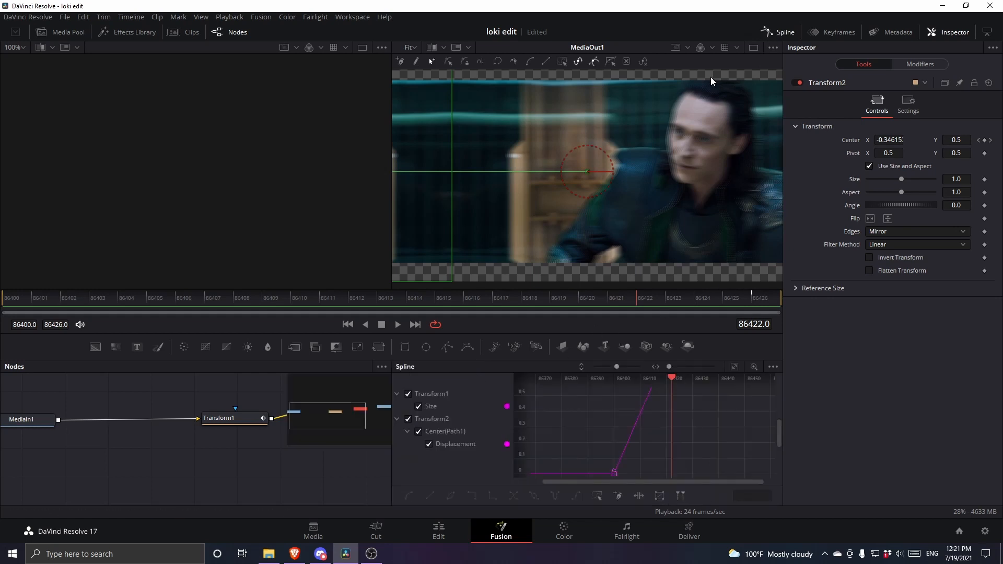
{"action": "left_click", "coordinate": [408, 394]}
{"action": "left_click", "coordinate": [734, 367]}
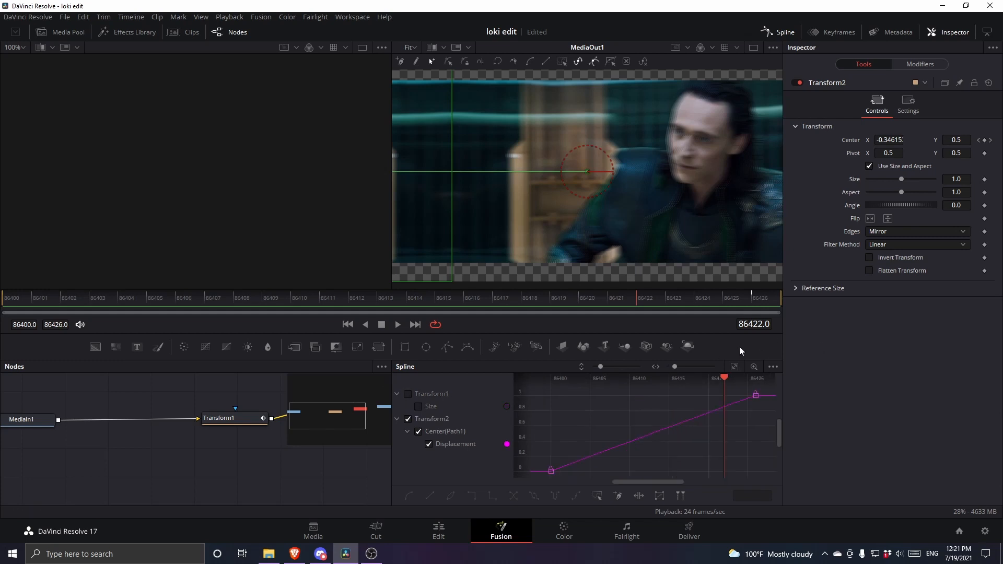
{"action": "left_click", "coordinate": [549, 470]}
{"action": "left_click_drag", "start_coordinate": [618, 446], "coordinate": [760, 472]}
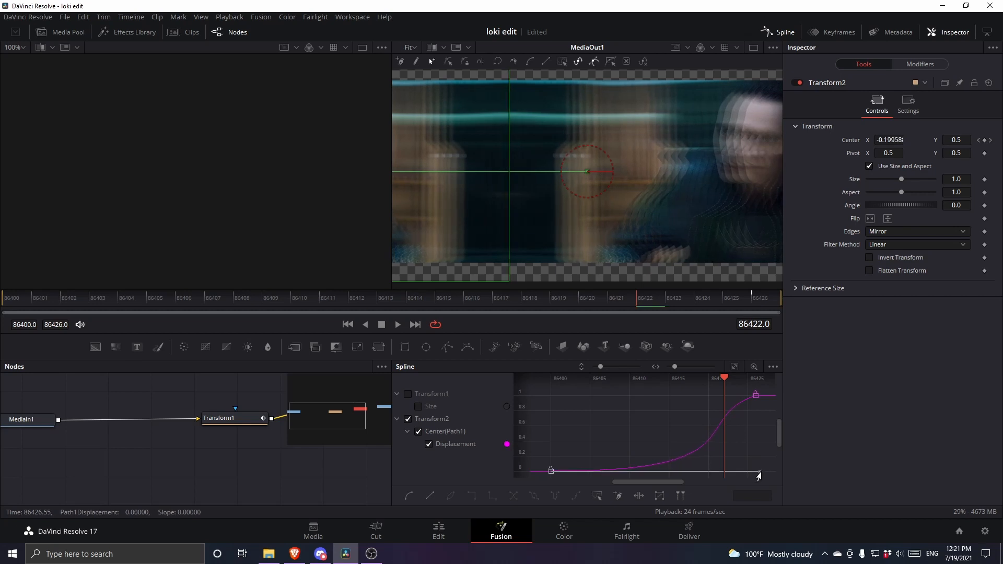
{"action": "left_click", "coordinate": [757, 396]}
{"action": "left_click_drag", "start_coordinate": [687, 417], "coordinate": [753, 472]}
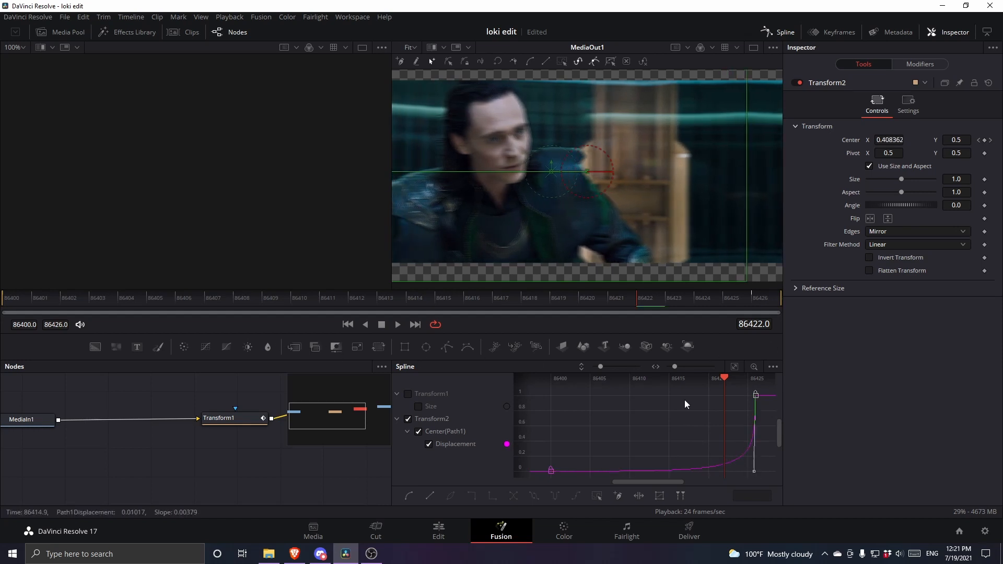
Return to the Edit page and play the timeline around the cut between the second and third clips to review the slide.
{"action": "left_click", "coordinate": [435, 531]}
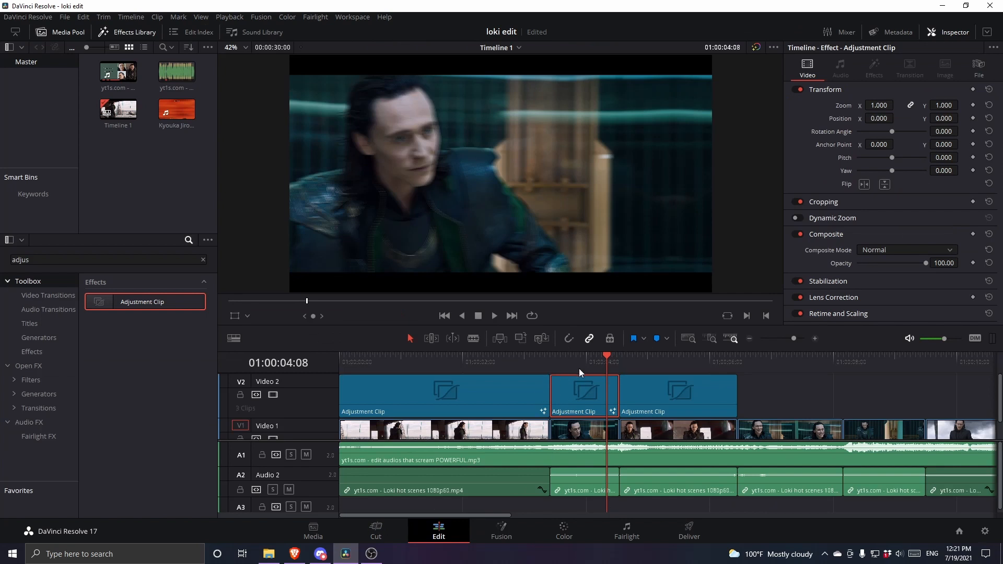
{"action": "left_click", "coordinate": [556, 364]}
{"action": "left_click", "coordinate": [495, 317]}
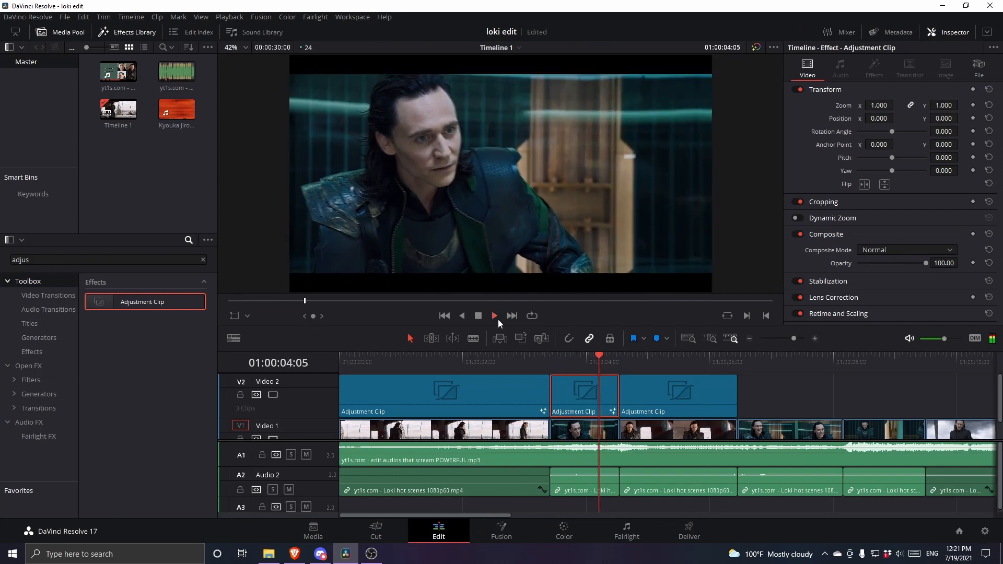
{"action": "left_click", "coordinate": [600, 363]}
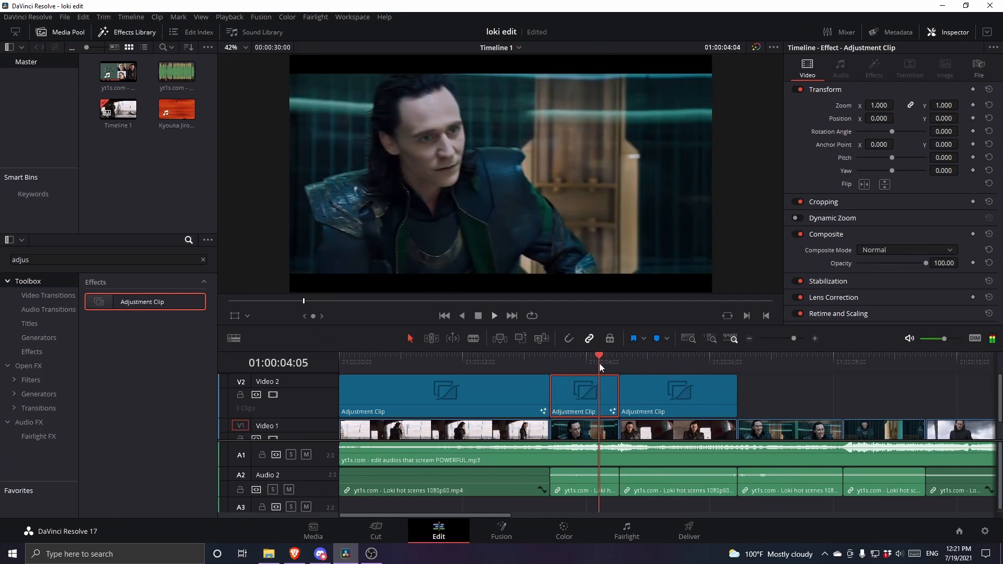
{"action": "left_click_drag", "start_coordinate": [600, 362], "coordinate": [635, 363]}
{"action": "key", "text": "space"}
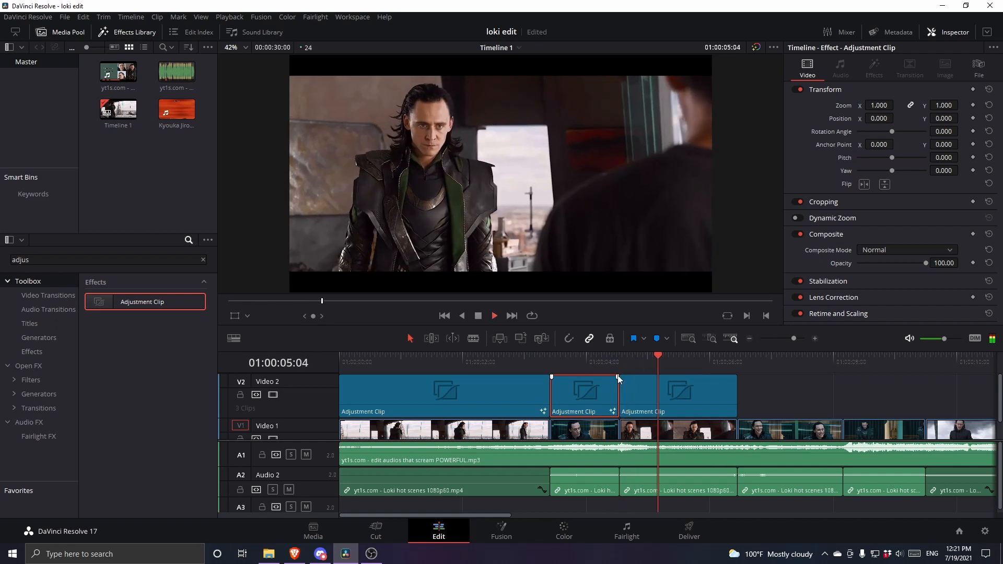
Open the third adjustment clip in Fusion and insert a Transform node between MediaIn1 and MediaOut1.
{"action": "left_click", "coordinate": [494, 316]}
{"action": "left_click", "coordinate": [630, 377]}
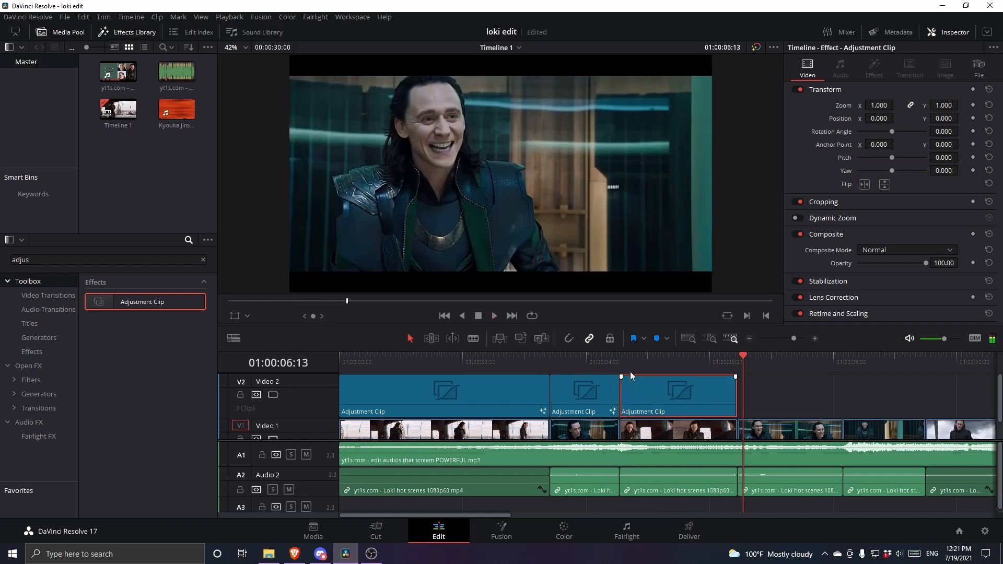
{"action": "left_click", "coordinate": [618, 360]}
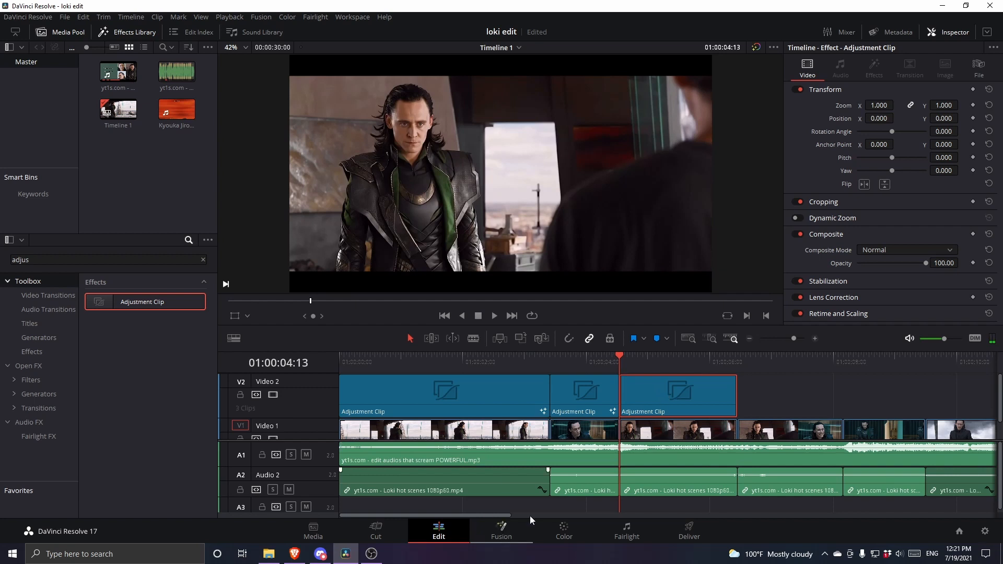
{"action": "left_click", "coordinate": [646, 359]}
{"action": "left_click", "coordinate": [751, 390]}
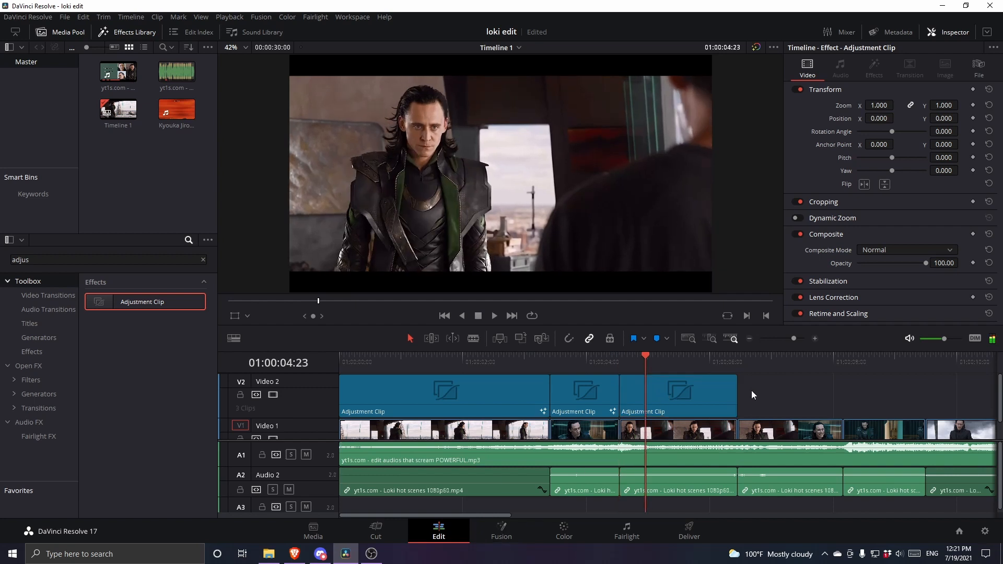
{"action": "left_click", "coordinate": [502, 532]}
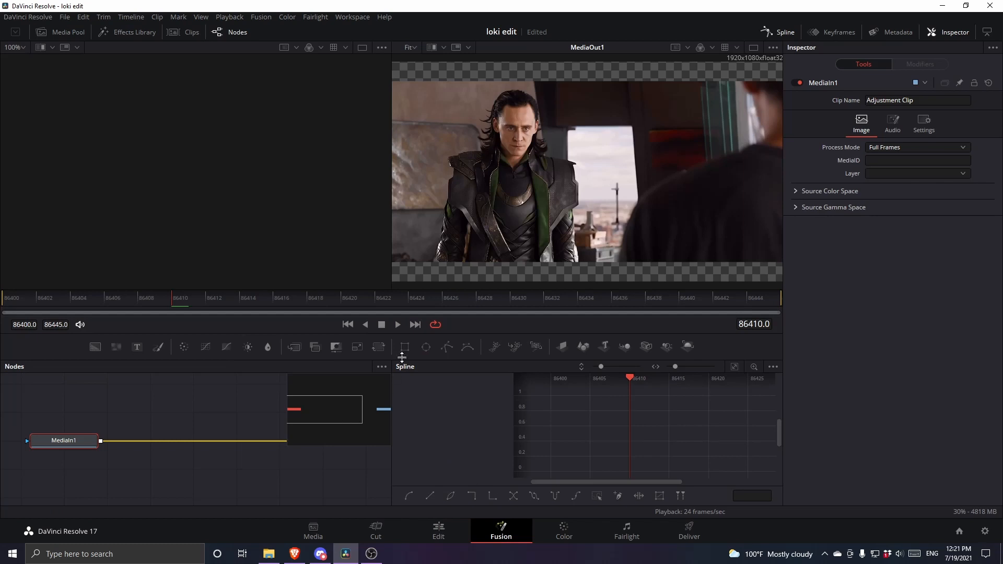
{"action": "left_click_drag", "start_coordinate": [324, 444], "coordinate": [258, 442]}
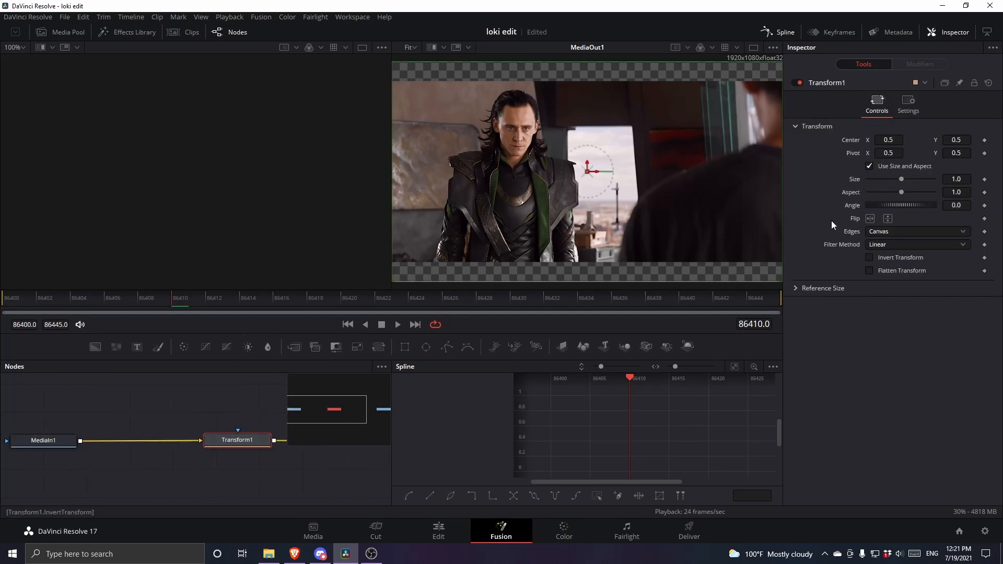
Set Transform1's Center X to 1.5 and its Edges option to Mirror.
{"action": "mouse_move", "coordinate": [888, 140]}
{"action": "left_mouse_down"}
{"action": "mouse_move", "coordinate": [951, 139]}
{"action": "mouse_move", "coordinate": [884, 146]}
{"action": "left_mouse_up"}
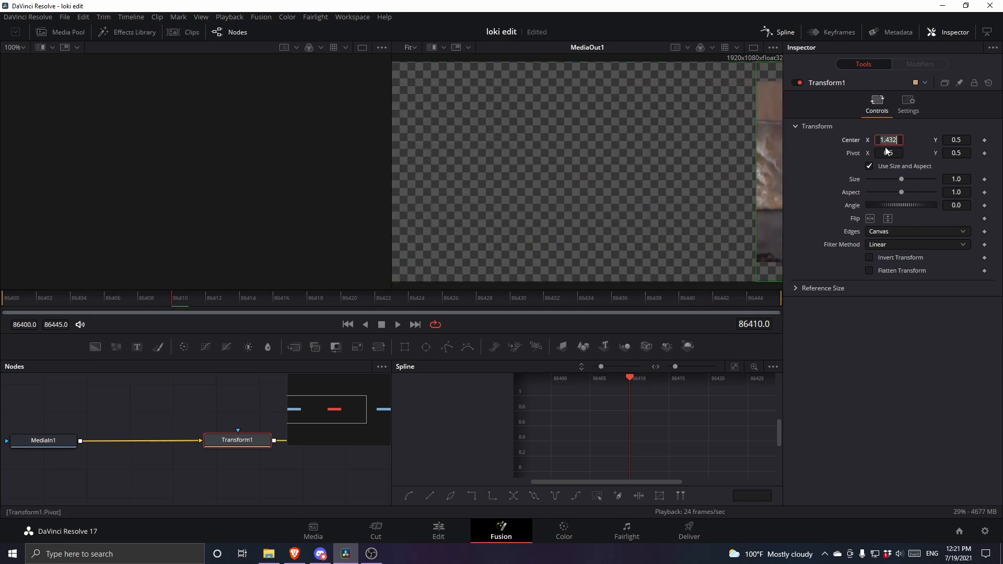
{"action": "type", "text": "1.5"}
{"action": "key", "text": "Return"}
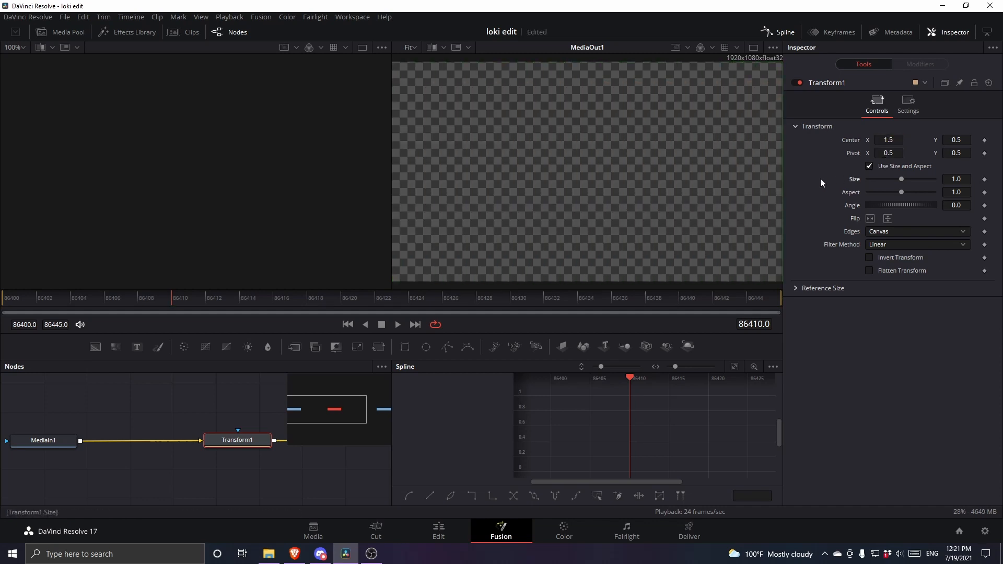
{"action": "left_click", "coordinate": [871, 233]}
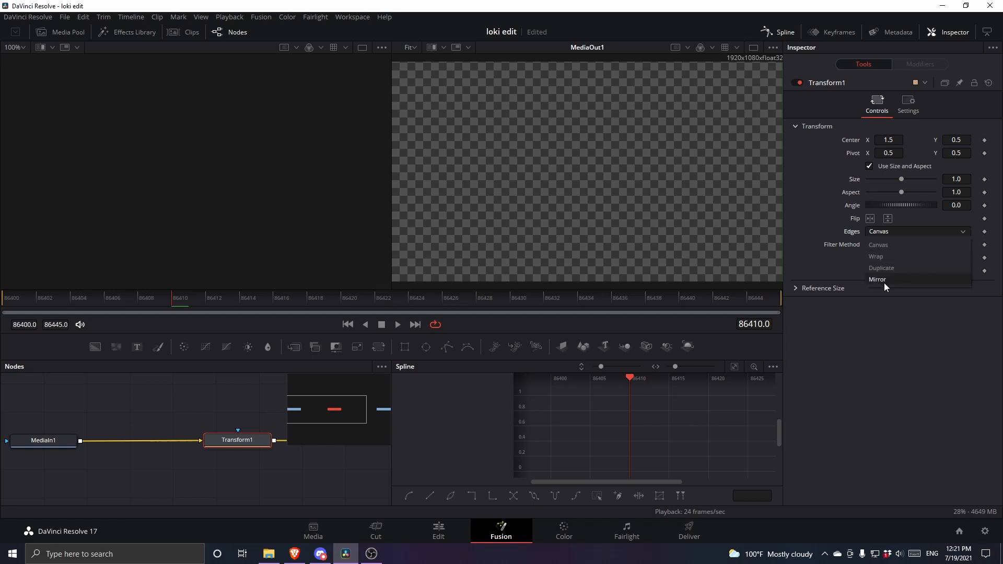
{"action": "left_click", "coordinate": [884, 282]}
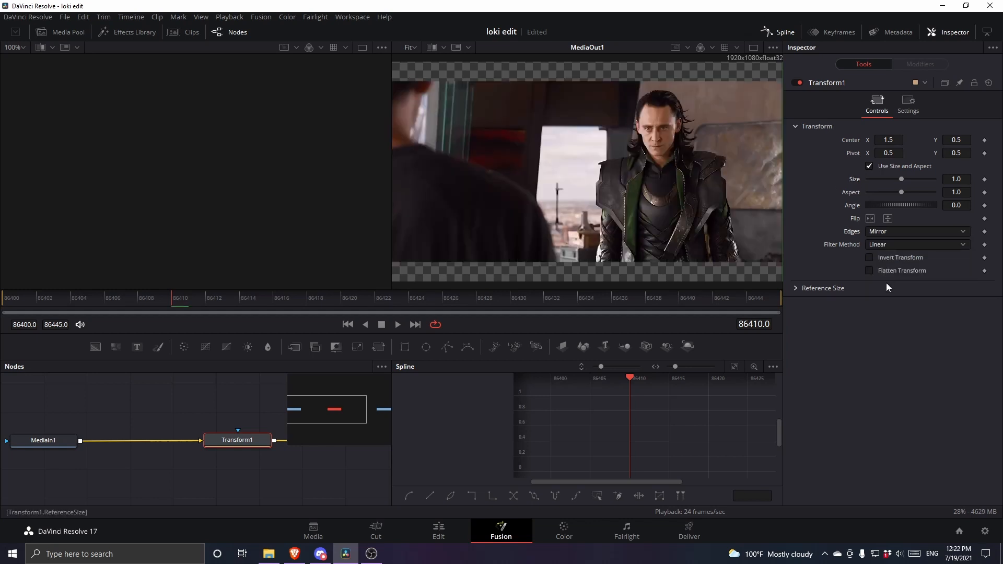
{"action": "left_click", "coordinate": [983, 140]}
{"action": "left_click", "coordinate": [113, 309]}
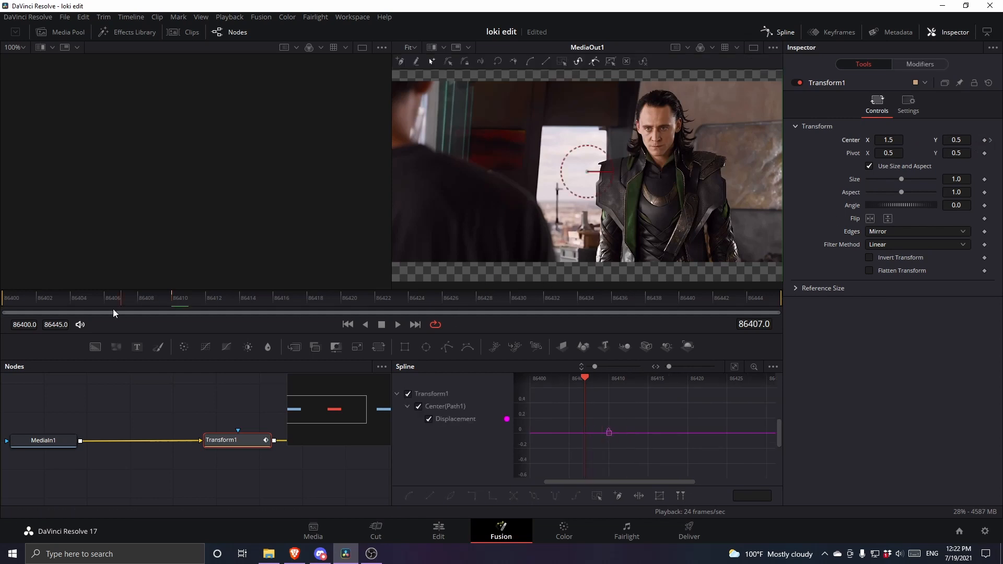
{"action": "left_click_drag", "start_coordinate": [113, 308], "coordinate": [2, 298]}
{"action": "left_click", "coordinate": [990, 140]}
{"action": "left_click", "coordinate": [984, 141]}
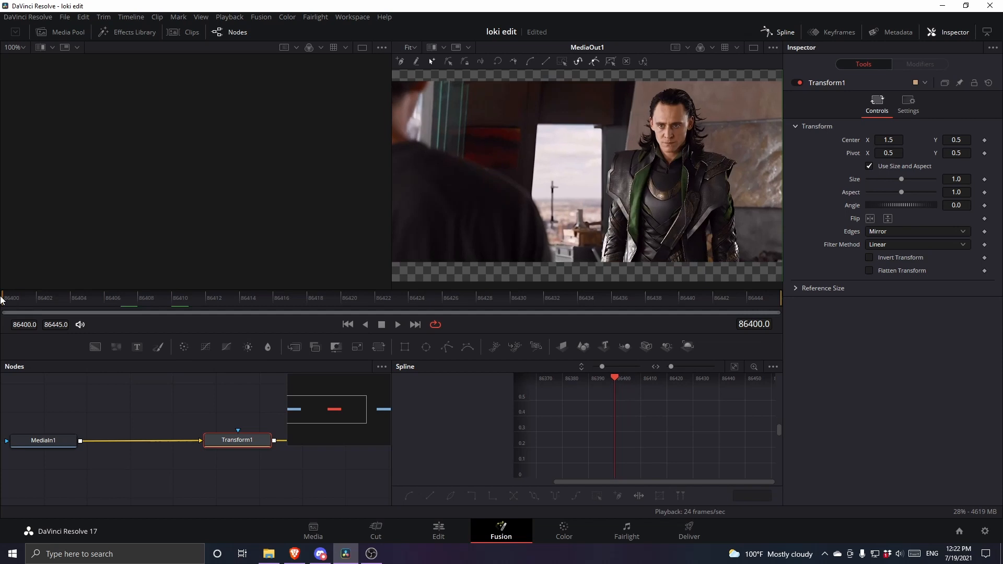
Keyframe Transform1's Center X at 1.5 on frame 86400 and at 0.5 on frame 86445.
{"action": "left_click", "coordinate": [984, 141]}
{"action": "left_click_drag", "start_coordinate": [761, 303], "coordinate": [803, 296]}
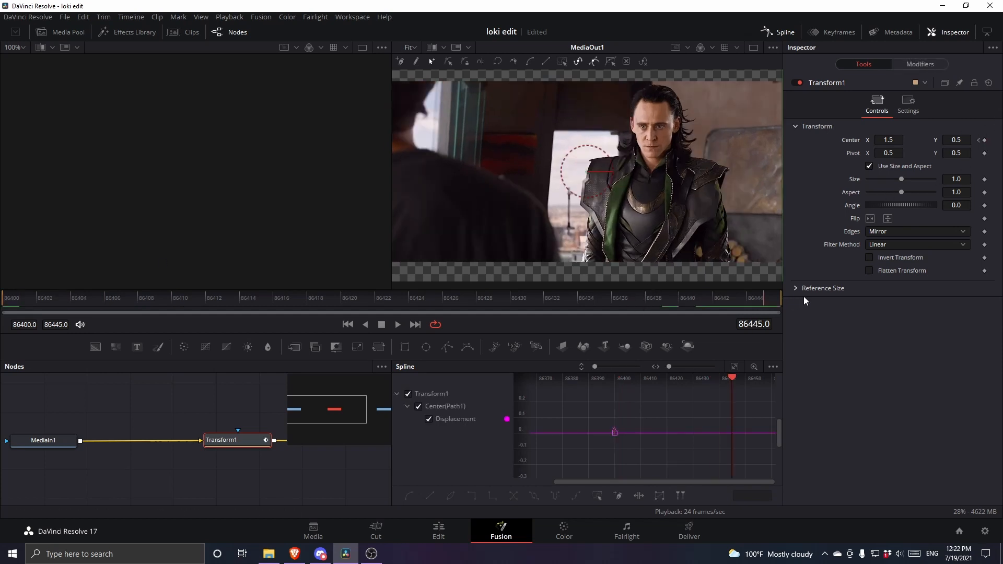
{"action": "left_click", "coordinate": [888, 140]}
{"action": "type", "text": "0.5"}
{"action": "key", "text": "Tab"}
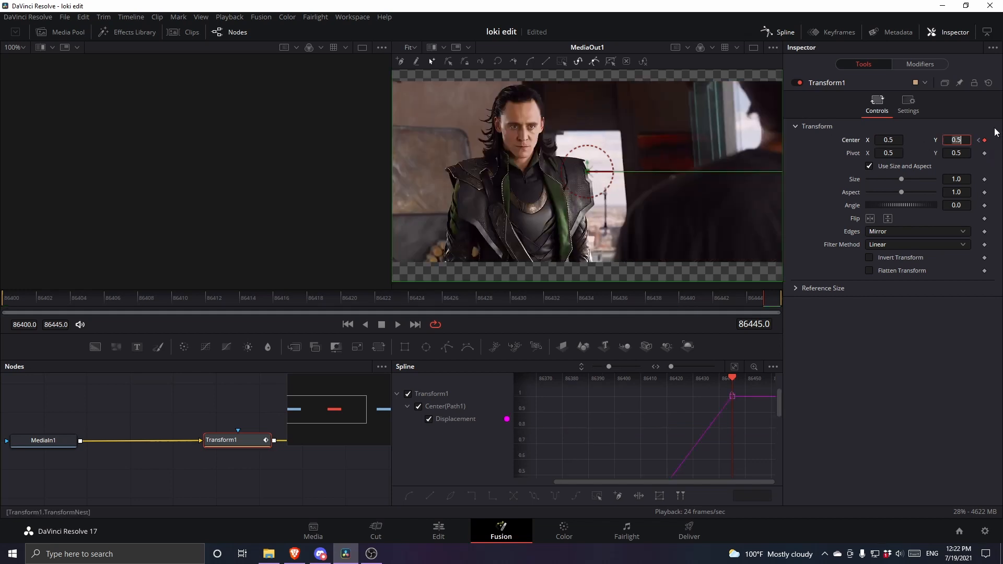
{"action": "key", "text": "Return"}
Play the composition from frame 86400 to preview the incoming sideways slide, stop playback and return near the start.
{"action": "left_click_drag", "start_coordinate": [638, 298], "coordinate": [8, 305]}
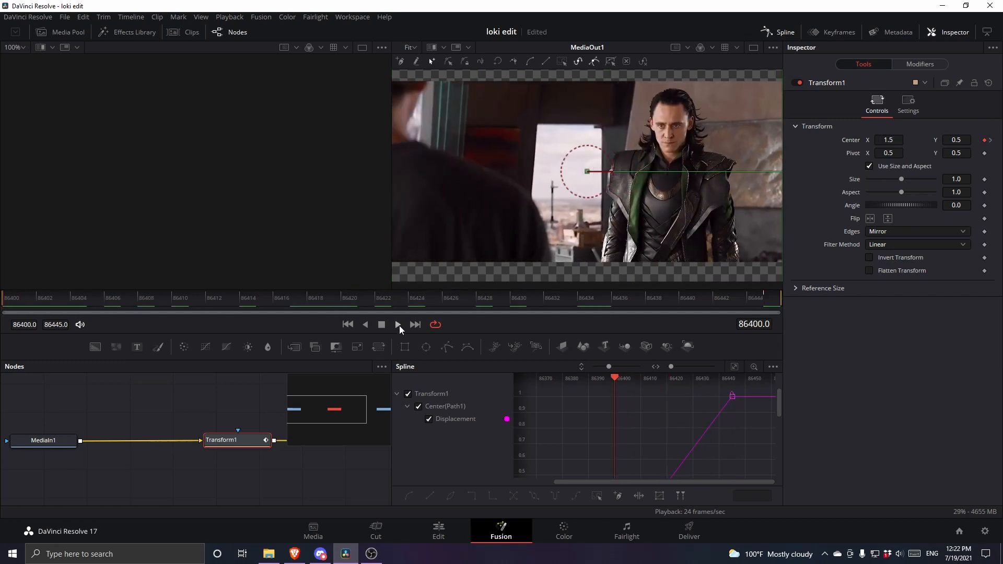
{"action": "left_click", "coordinate": [399, 324]}
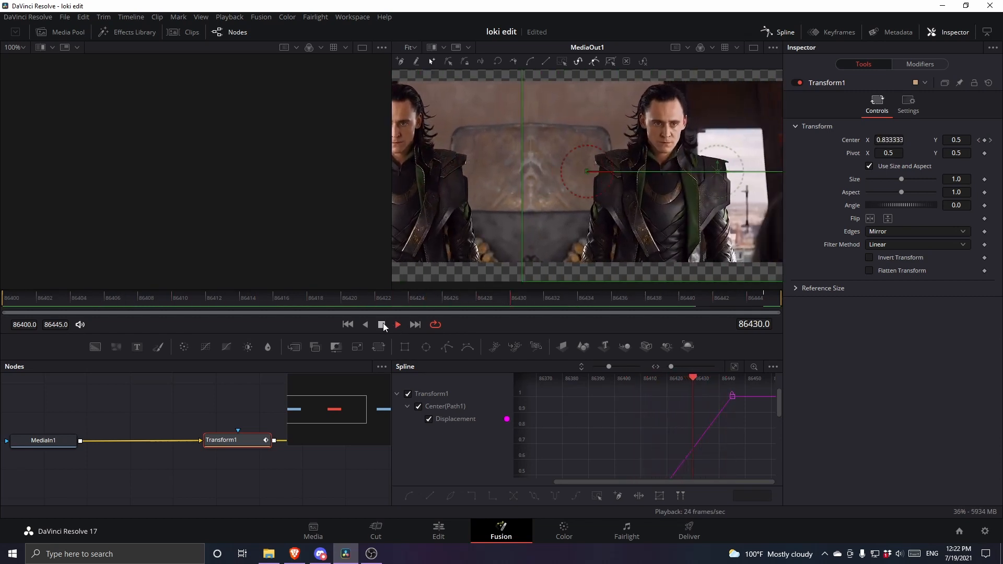
{"action": "left_click", "coordinate": [382, 324]}
{"action": "left_click_drag", "start_coordinate": [327, 301], "coordinate": [44, 298]}
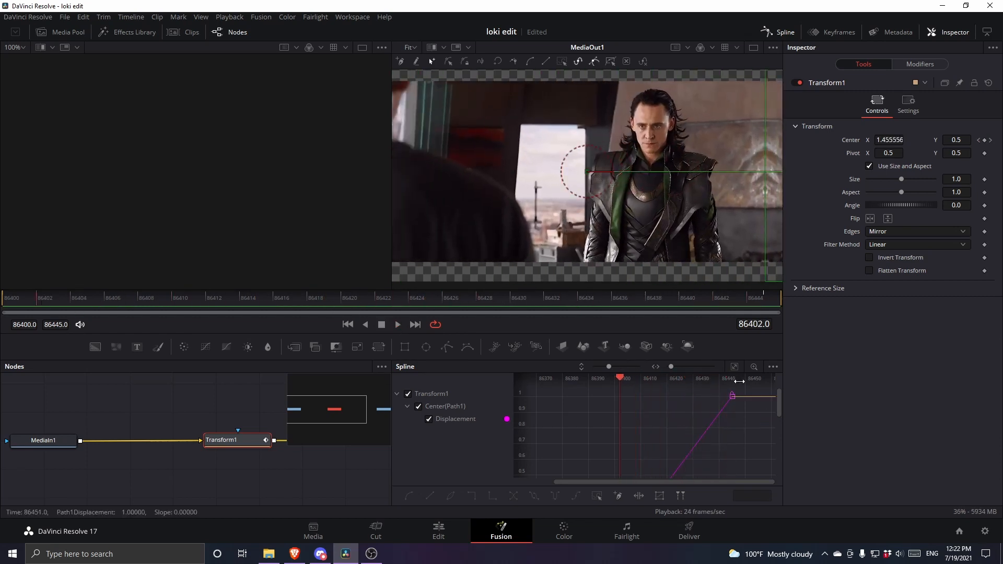
Fit Transform1's Displacement curve in the Spline editor and reshape it to rise steeply from the first keyframe and level off toward the last.
{"action": "left_click", "coordinate": [734, 366]}
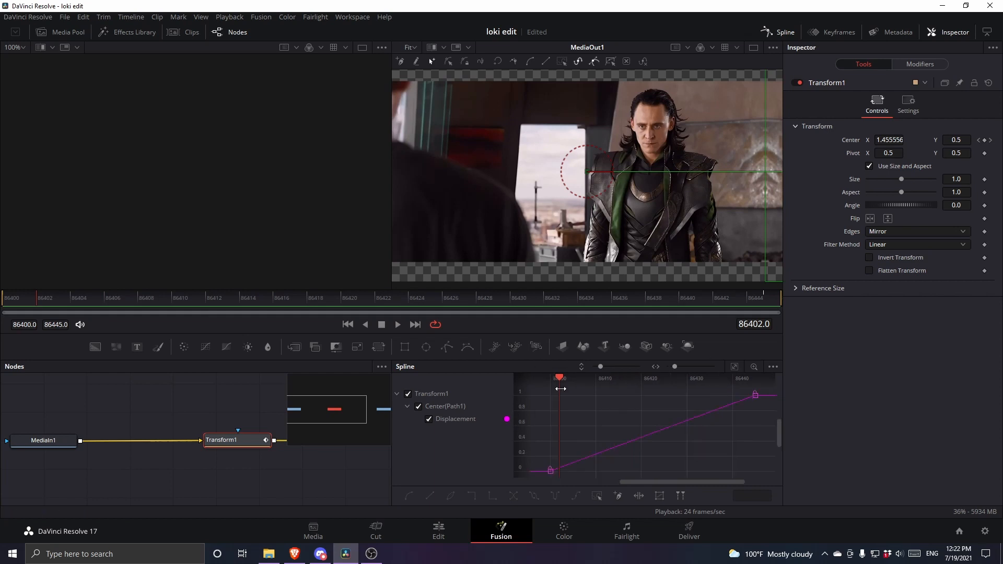
{"action": "left_click", "coordinate": [550, 470]}
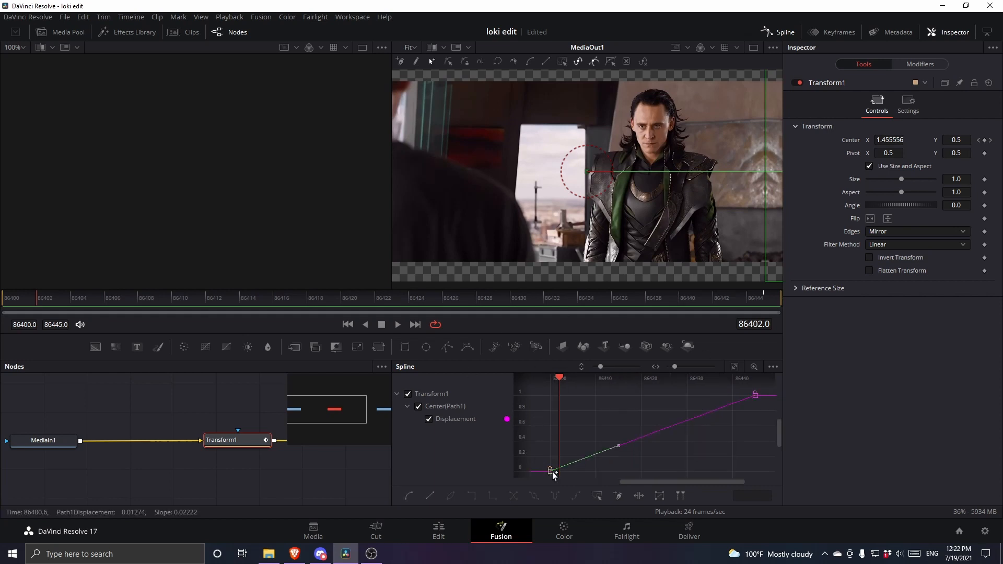
{"action": "left_click_drag", "start_coordinate": [618, 446], "coordinate": [548, 397]}
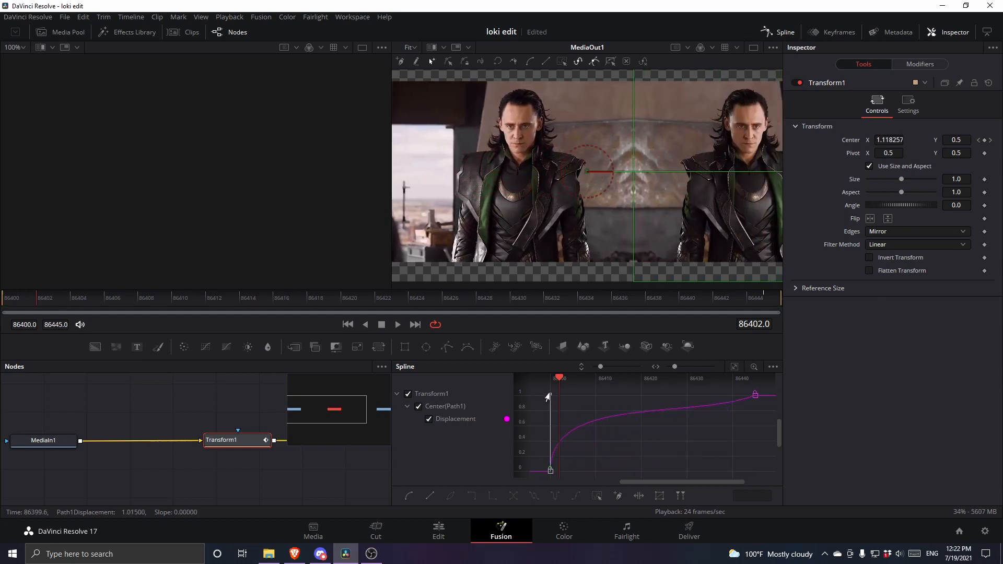
{"action": "left_click", "coordinate": [752, 396]}
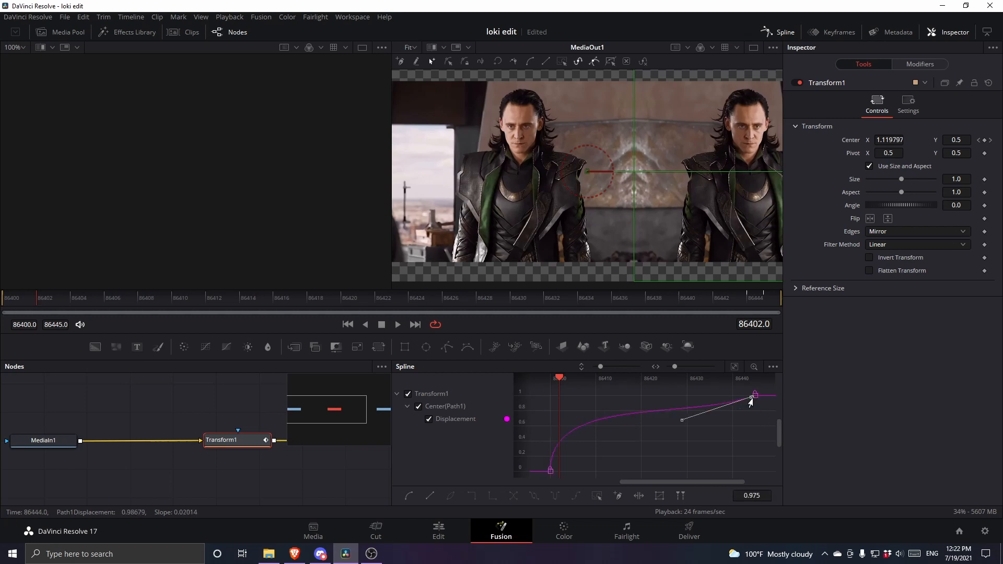
{"action": "left_click", "coordinate": [725, 432]}
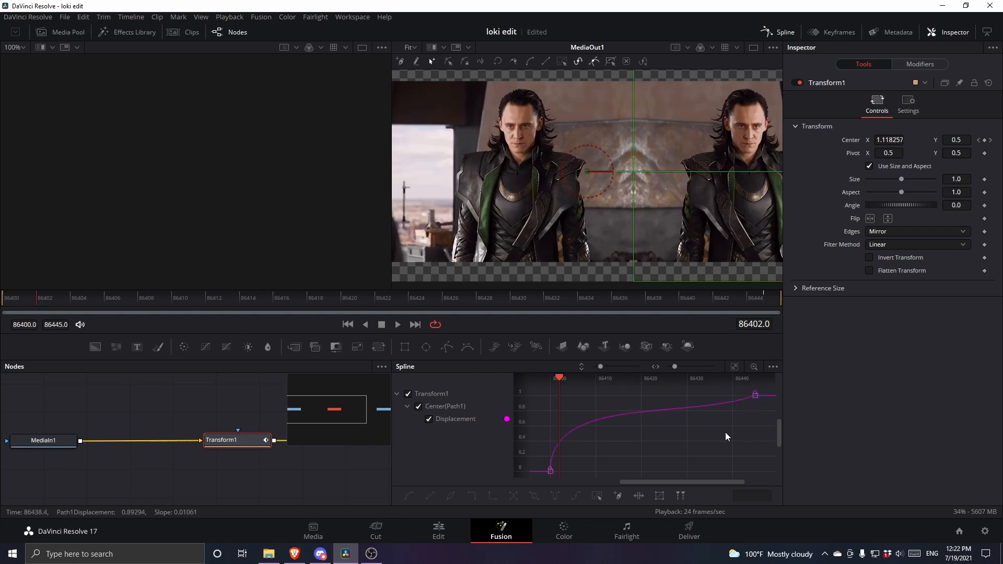
{"action": "left_click", "coordinate": [755, 395]}
{"action": "left_click_drag", "start_coordinate": [686, 421], "coordinate": [536, 378]}
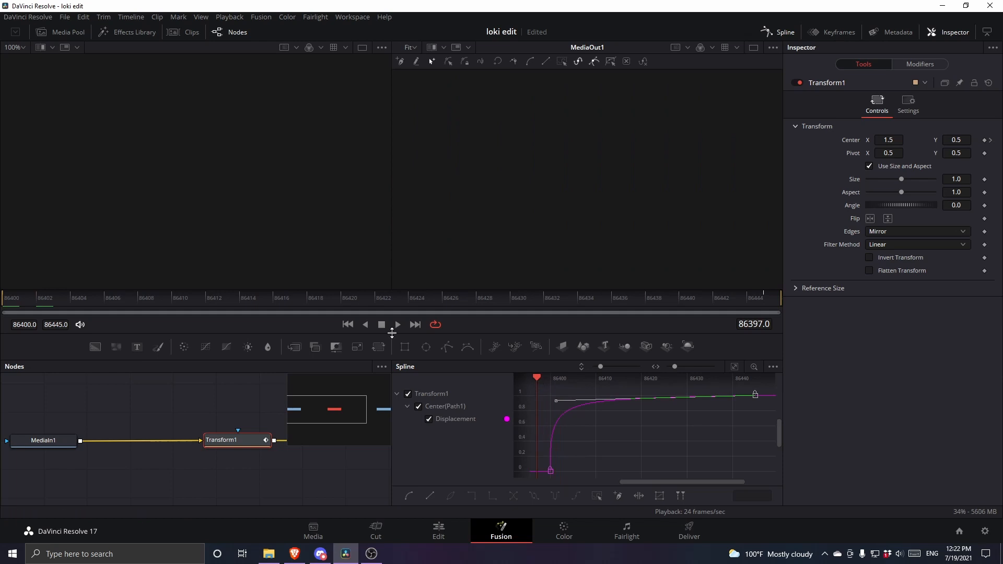
Preview the eased slide in Fusion, and return to the Edit page to play the timeline across the transitions.
{"action": "left_click", "coordinate": [398, 325]}
{"action": "left_click", "coordinate": [381, 324]}
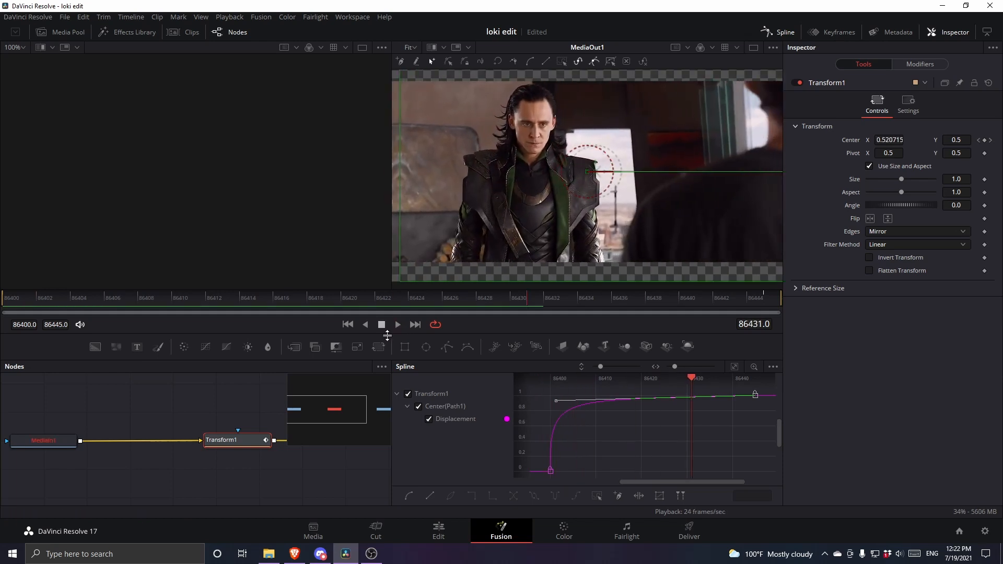
{"action": "left_click", "coordinate": [440, 534]}
{"action": "left_click_drag", "start_coordinate": [685, 362], "coordinate": [452, 372]}
{"action": "left_click", "coordinate": [493, 315]}
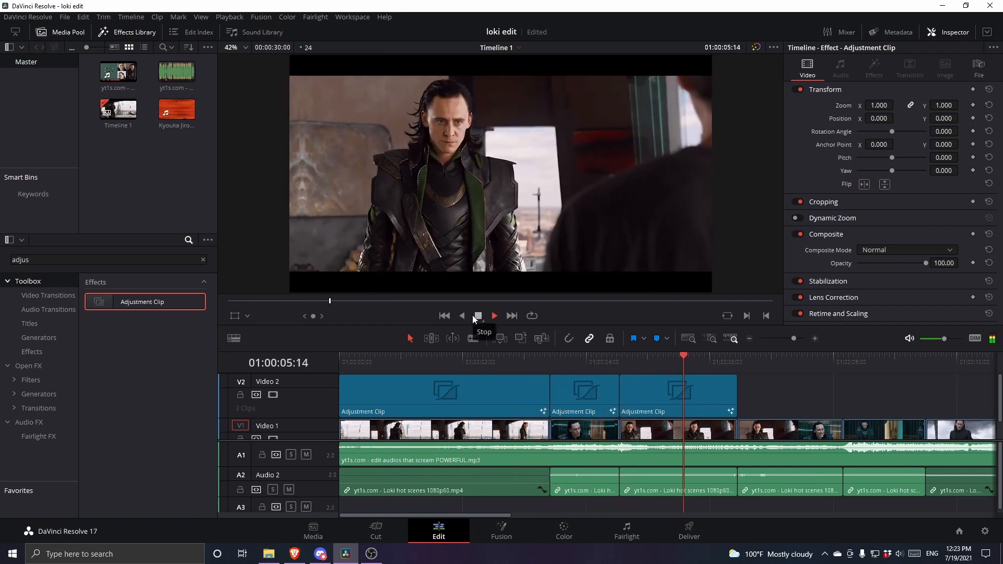
Reopen the third adjustment clip in Fusion and enable Motion Blur on Transform1.
{"action": "mouse_move", "coordinate": [622, 368]}
{"action": "left_mouse_down"}
{"action": "mouse_move", "coordinate": [599, 371]}
{"action": "mouse_move", "coordinate": [626, 380]}
{"action": "left_mouse_up"}
{"action": "left_click", "coordinate": [652, 396]}
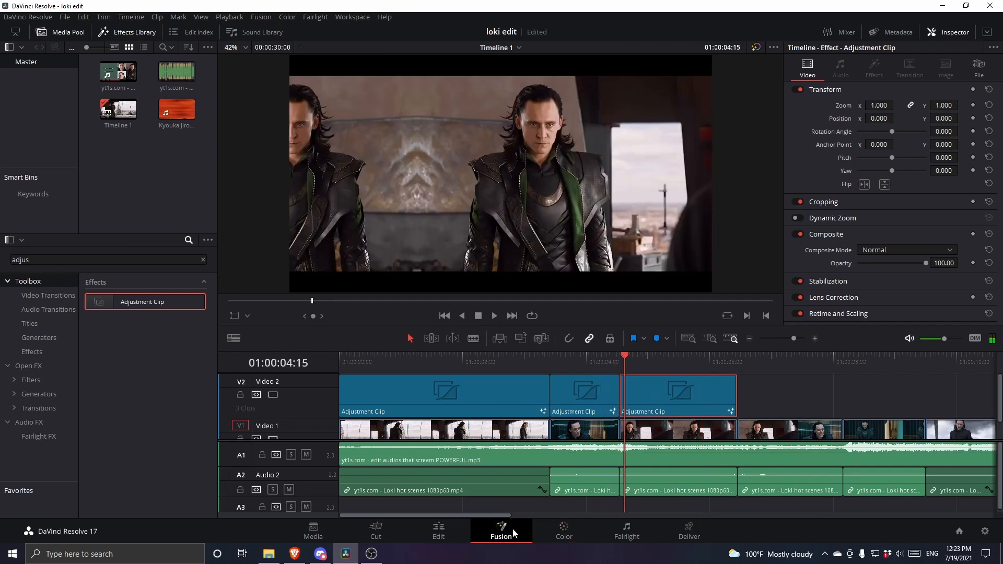
{"action": "left_click", "coordinate": [512, 529]}
{"action": "left_click", "coordinate": [908, 107]}
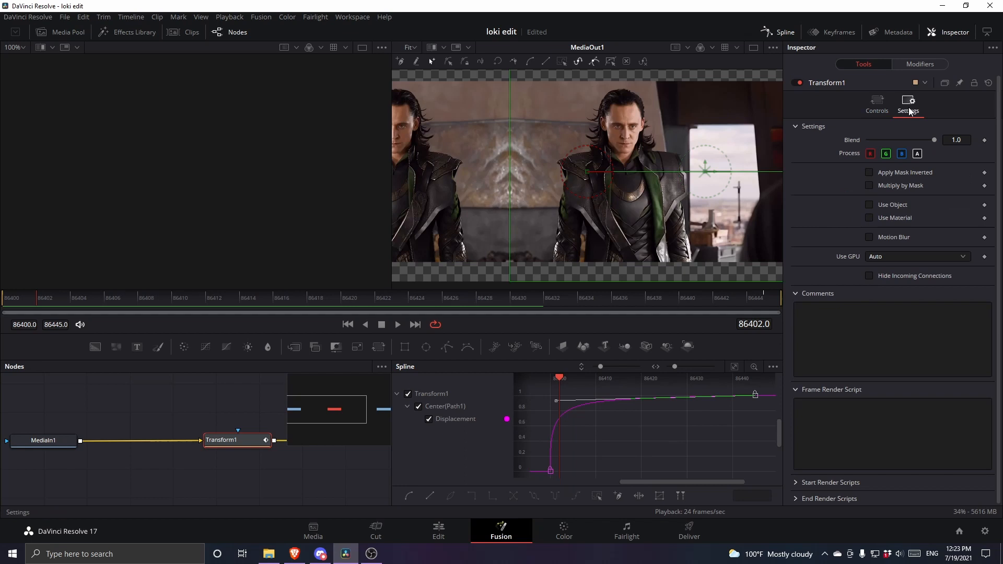
{"action": "left_click", "coordinate": [869, 237]}
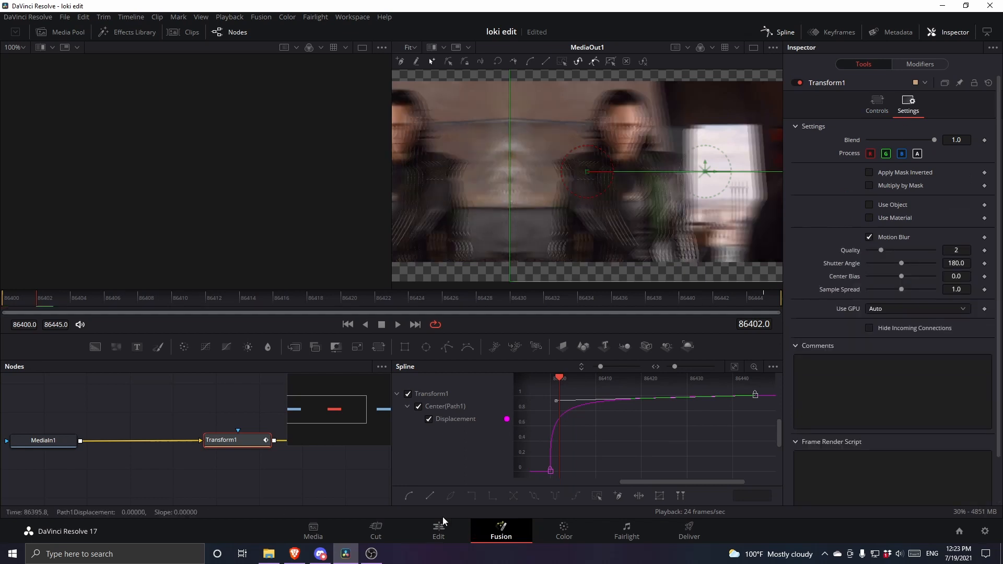
Return to the Edit page, play the edit from 01:00:00:00 and scrub back through the zoom and slide transitions to review them.
{"action": "left_click", "coordinate": [441, 530]}
{"action": "left_click_drag", "start_coordinate": [610, 360], "coordinate": [599, 359]}
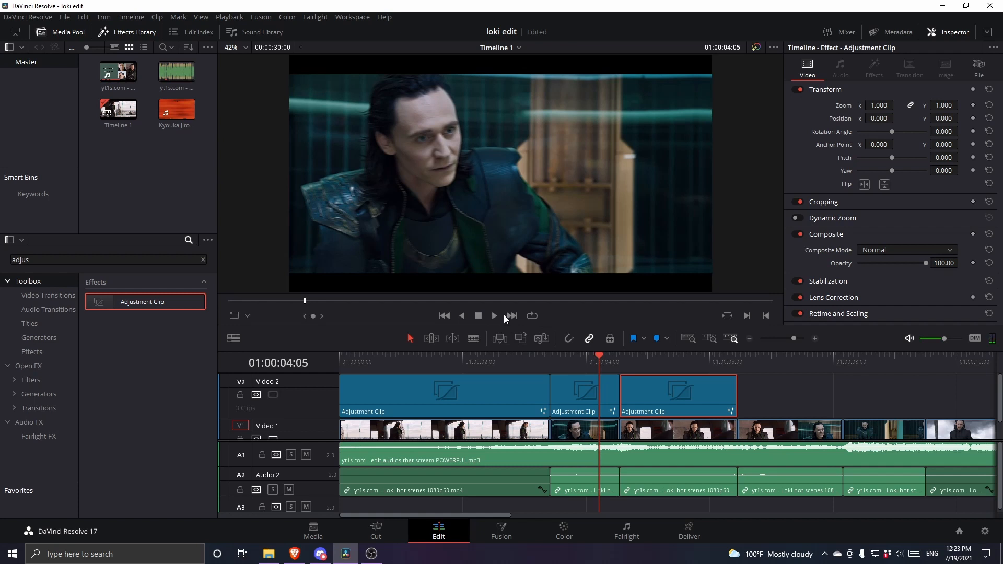
{"action": "left_click_drag", "start_coordinate": [599, 360], "coordinate": [340, 378]}
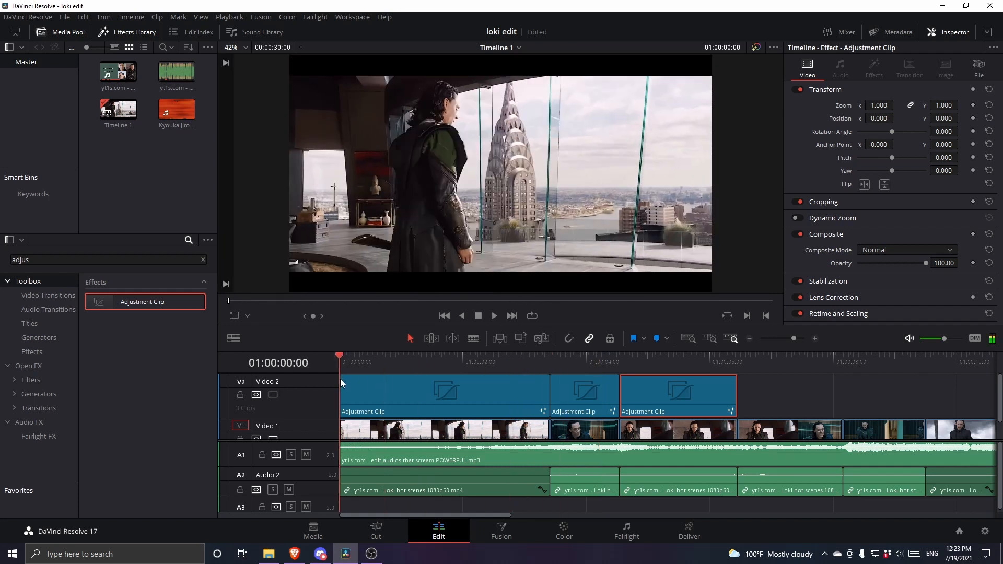
{"action": "left_click", "coordinate": [494, 318]}
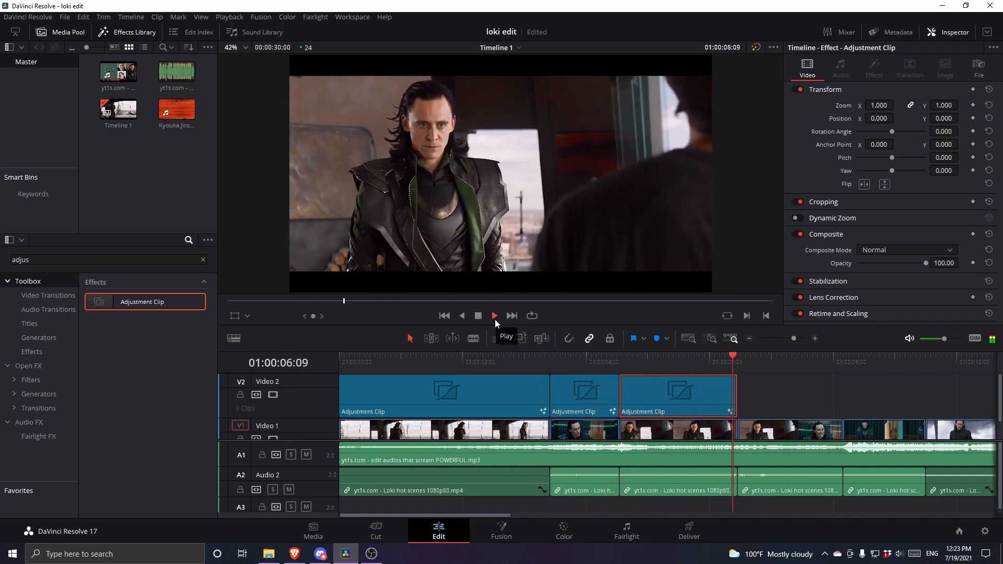
{"action": "left_click", "coordinate": [477, 316]}
{"action": "left_click_drag", "start_coordinate": [709, 363], "coordinate": [632, 377]}
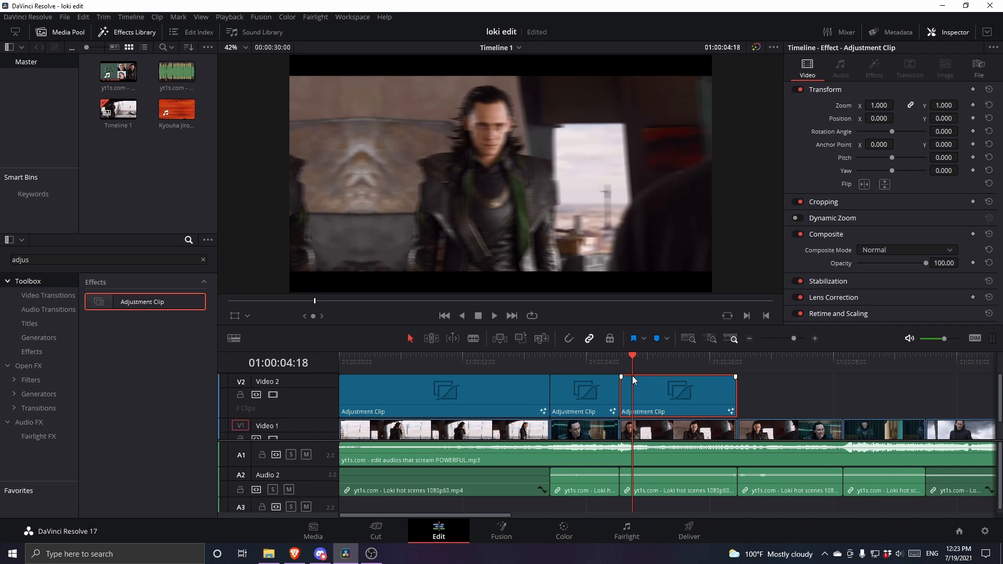
{"action": "left_click_drag", "start_coordinate": [632, 375], "coordinate": [468, 355]}
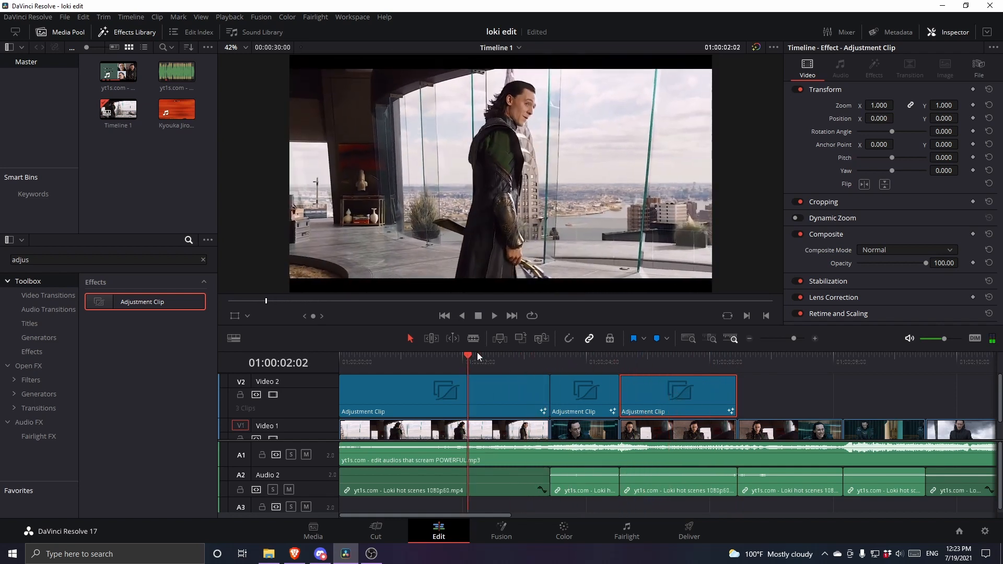